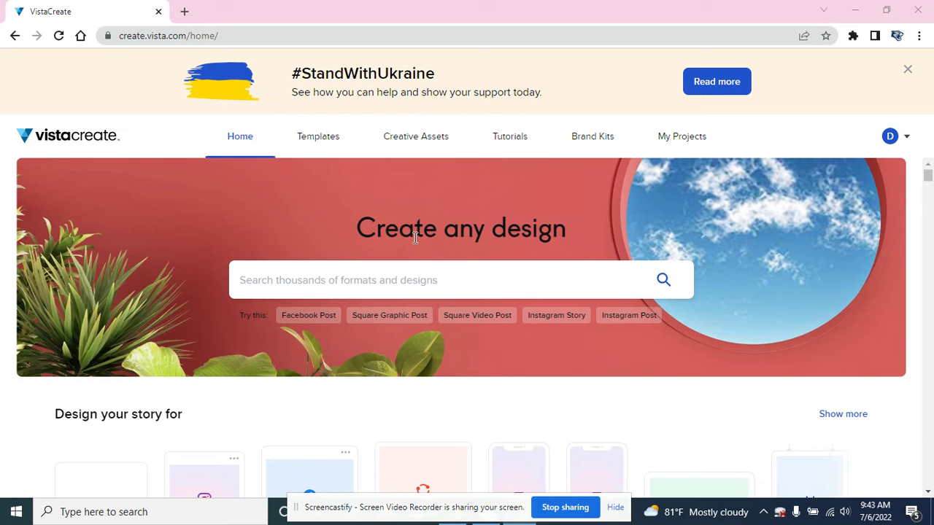
- Search templates for 'instagram post', browse the 14,510 results, then go back to All Templates
left_click(312, 143)
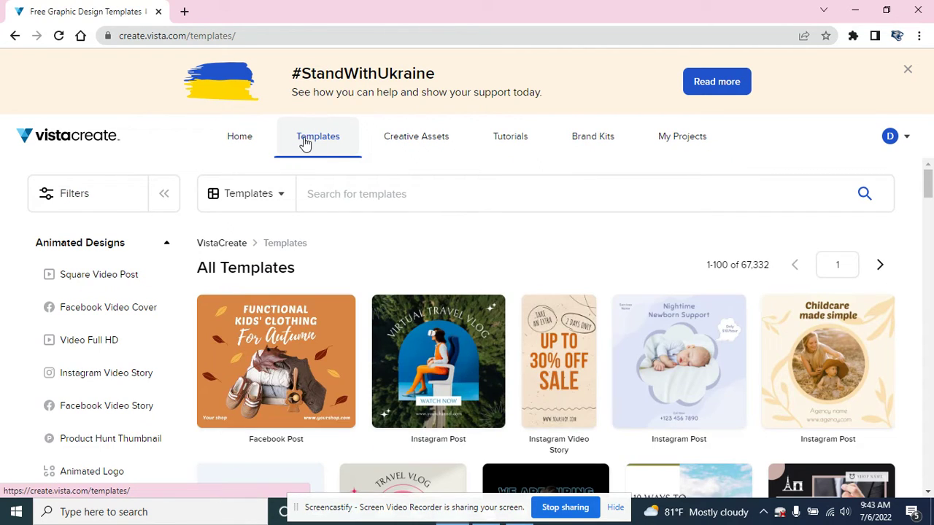
left_click(340, 196)
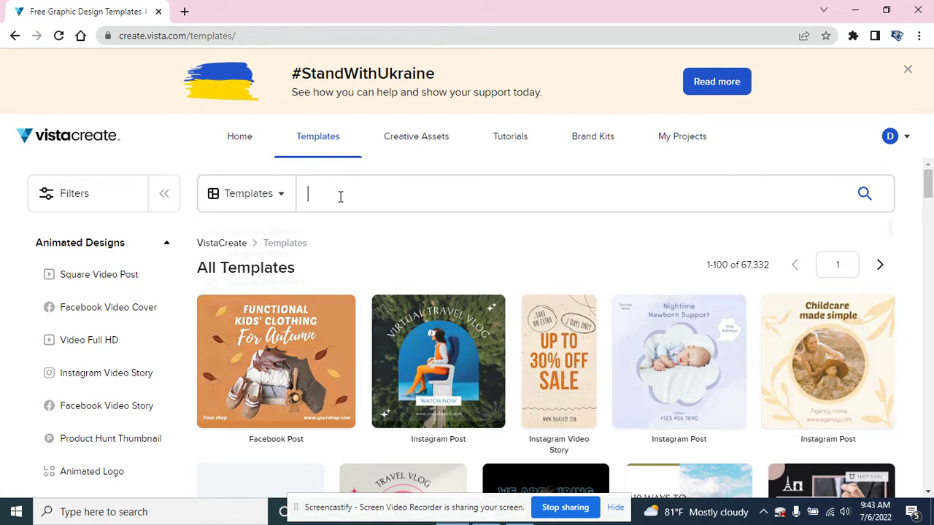
type("instagram po")
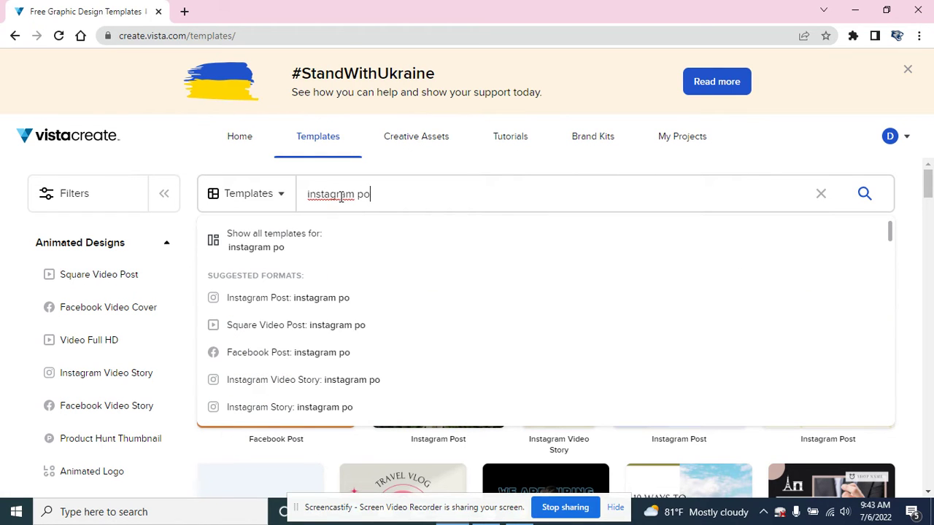
type("st")
key("Return")
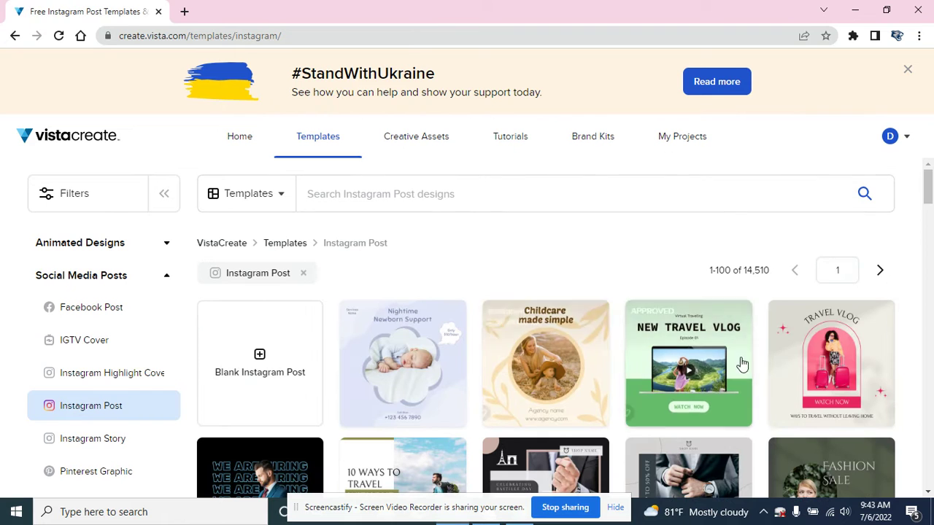
scroll(402, 431, "down", 3)
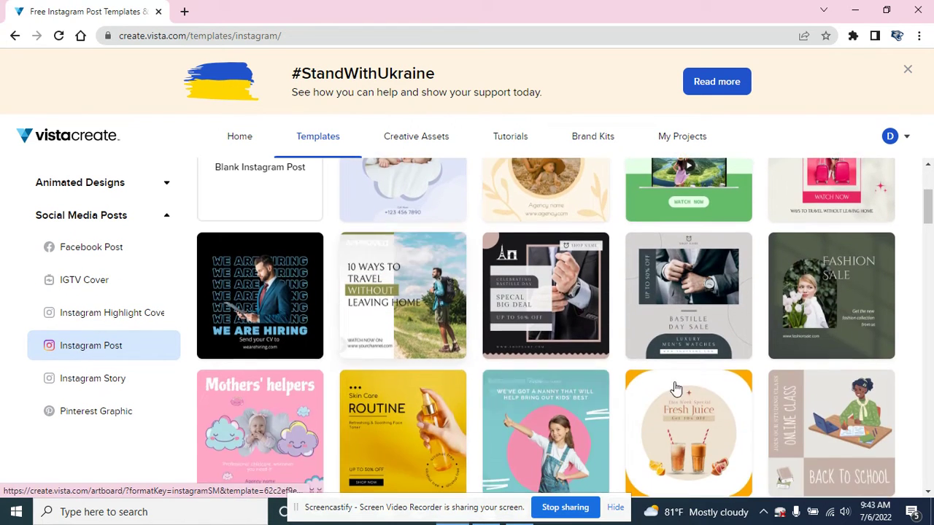
scroll(676, 388, "down", 3)
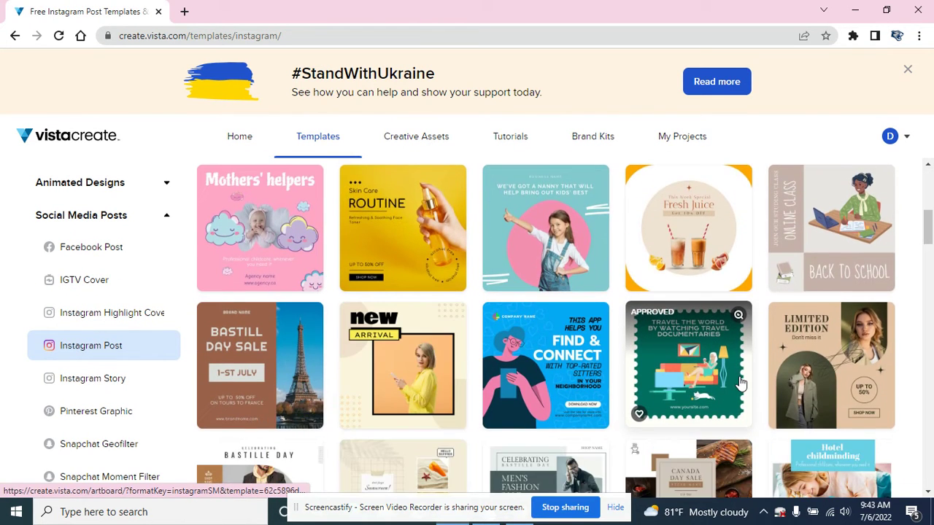
left_click(14, 37)
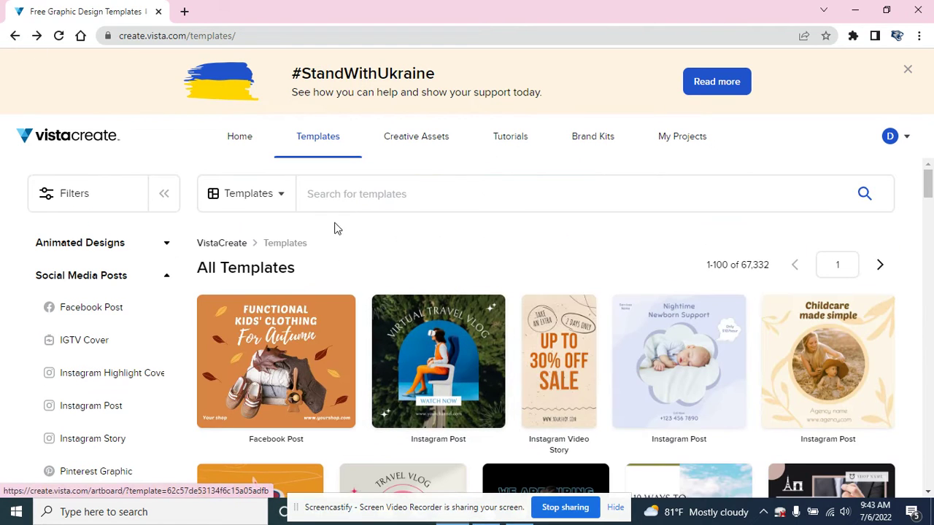
- Search templates for 'youtube thumbnail', browse the 895 results, then return to the home page
left_click(352, 194)
type("youtu")
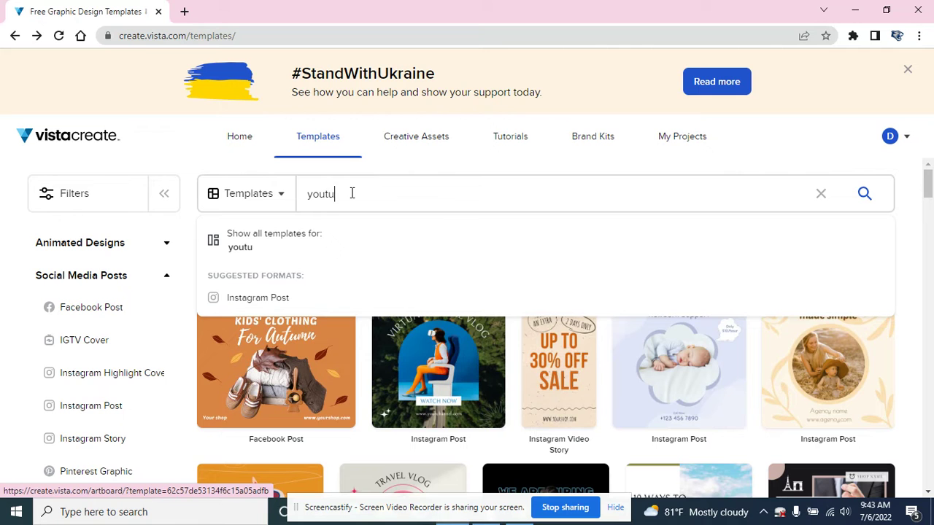
type("be thum")
type("nail")
key("Return")
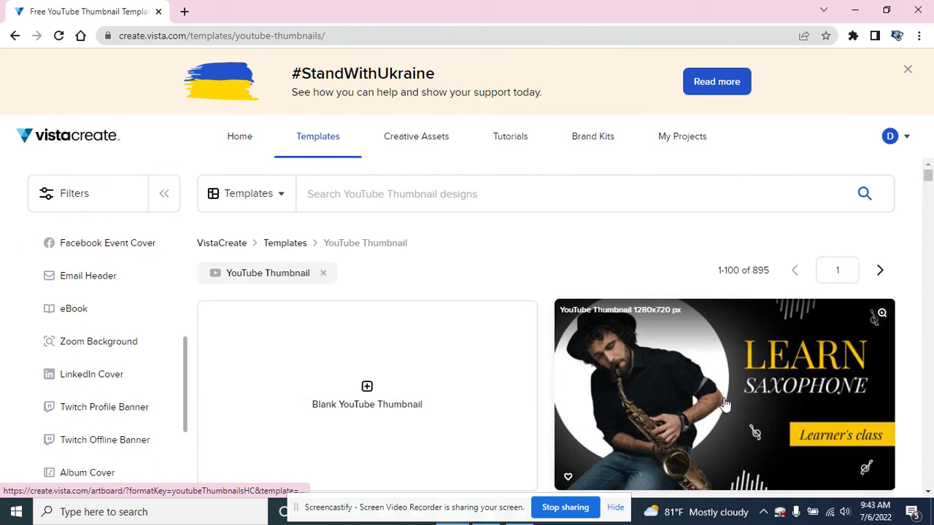
scroll(788, 442, "down", 6)
scroll(789, 442, "down", 5)
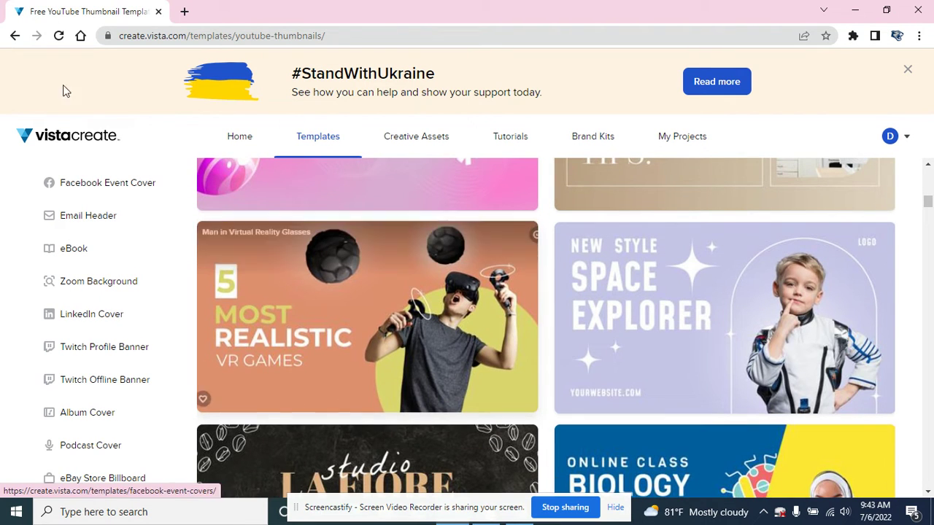
left_click(14, 36)
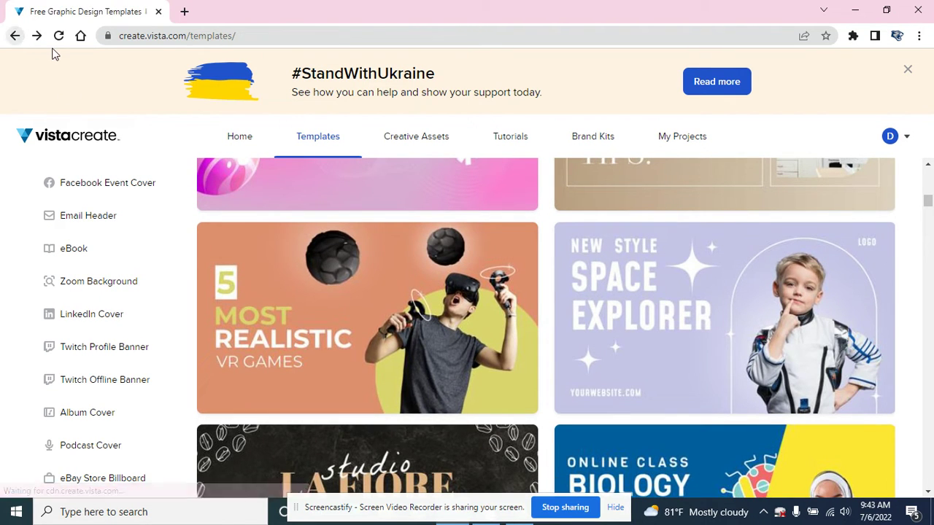
left_click(15, 38)
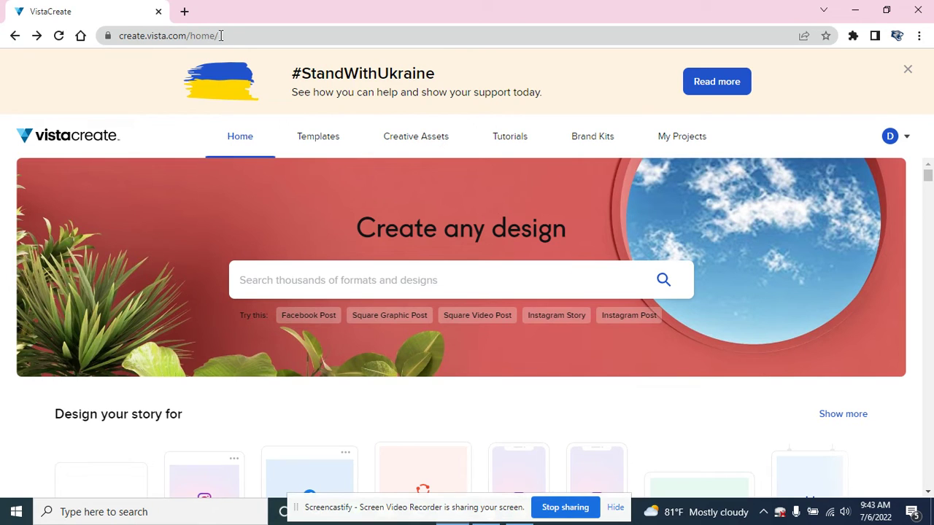
- Scroll the home page down to reach the blank Instagram Post design option
scroll(448, 278, "down", 2)
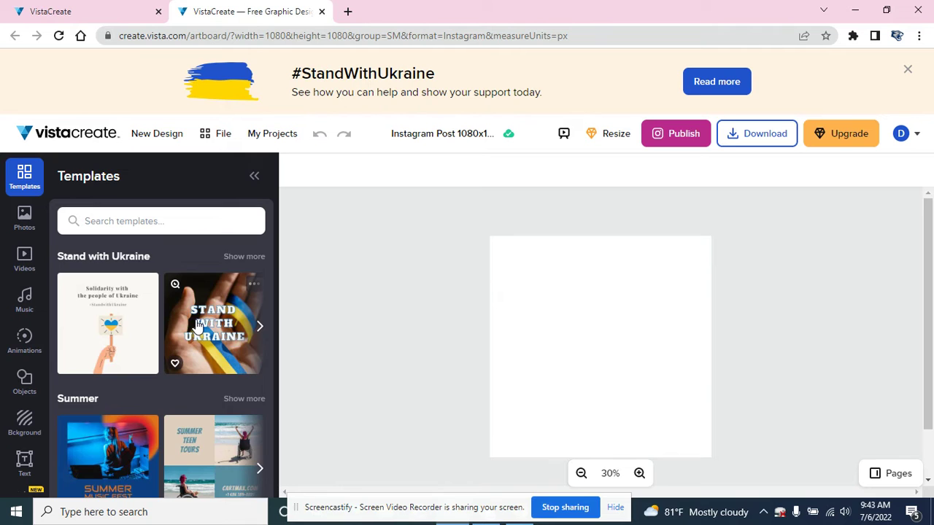
- Apply the nanny template from the Templates panel's All grid to the blank canvas
scroll(197, 325, "down", 9)
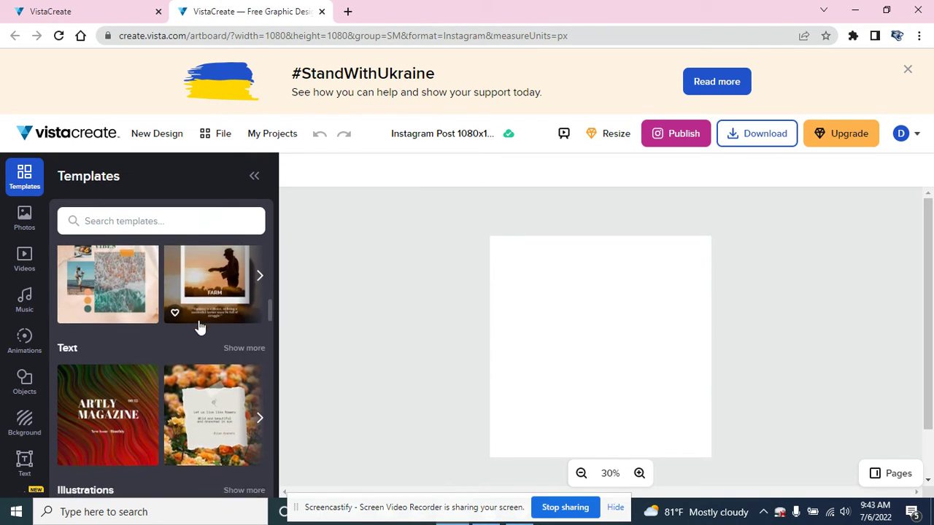
scroll(201, 327, "down", 10)
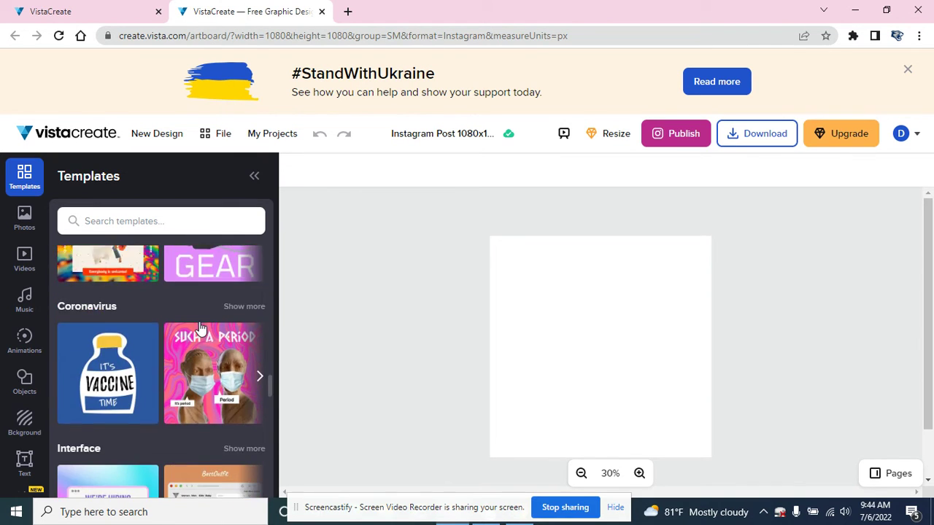
scroll(200, 328, "down", 8)
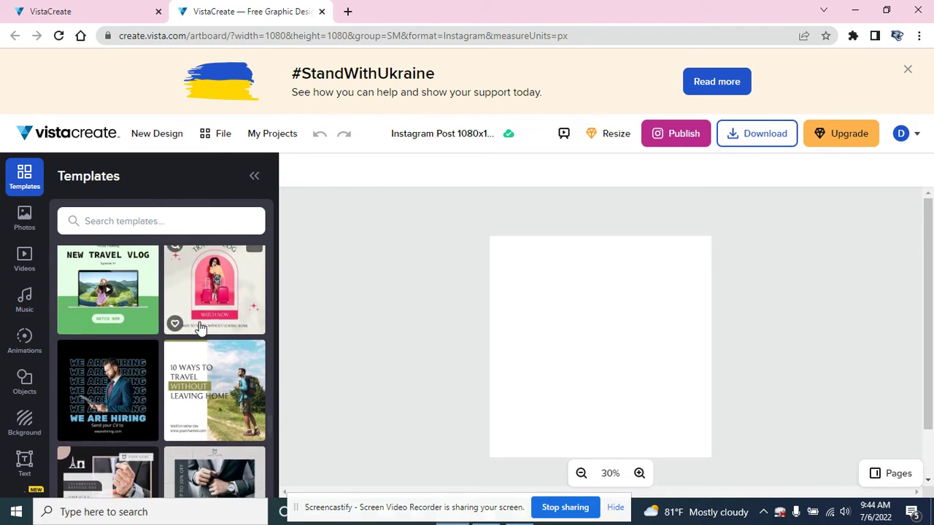
scroll(200, 327, "down", 6)
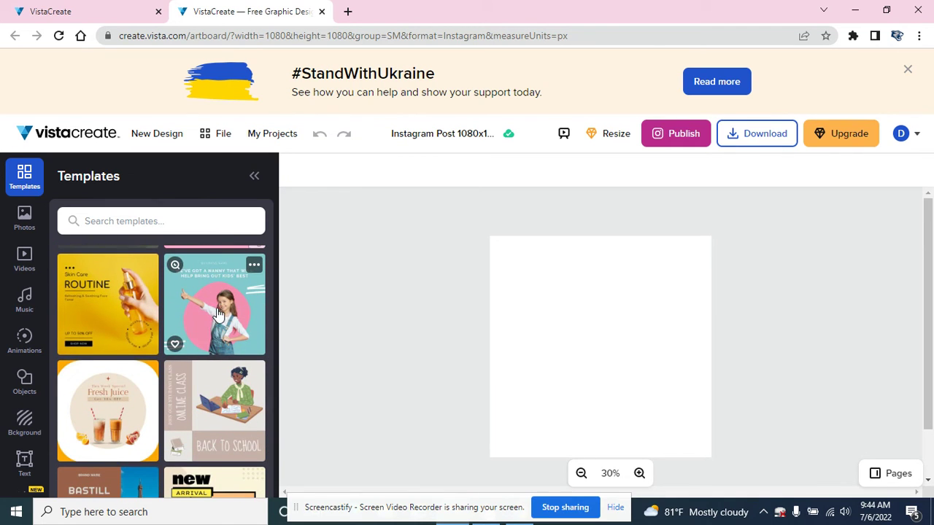
left_click(216, 312)
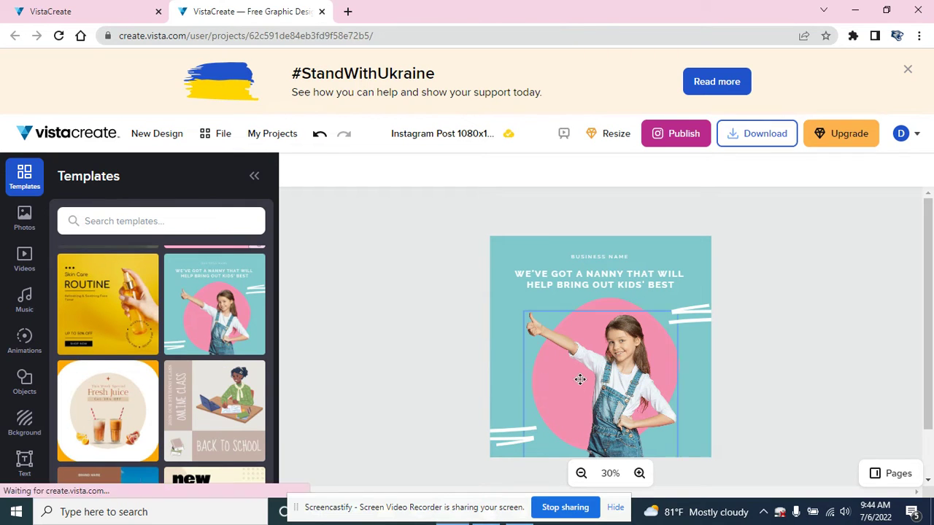
- Delete the girl photo from the pink blob
left_click(621, 392)
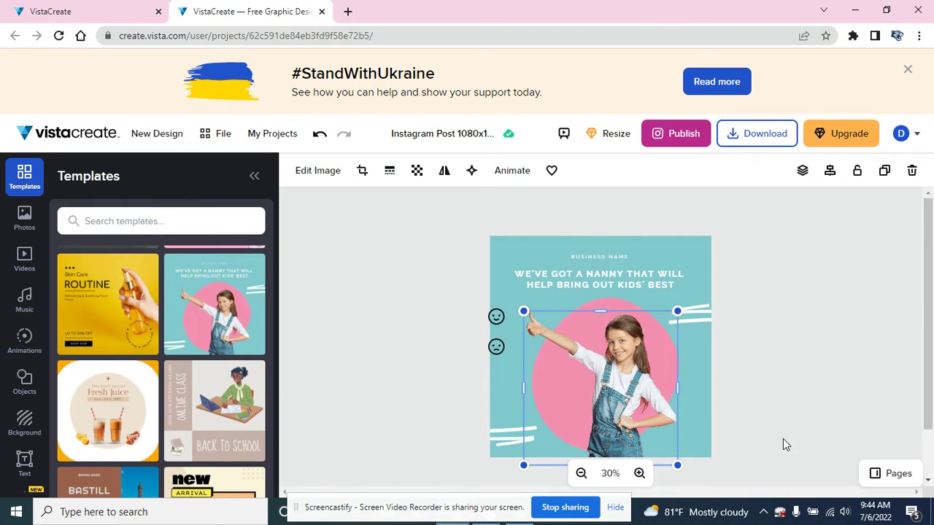
left_click_drag(614, 388, 626, 368)
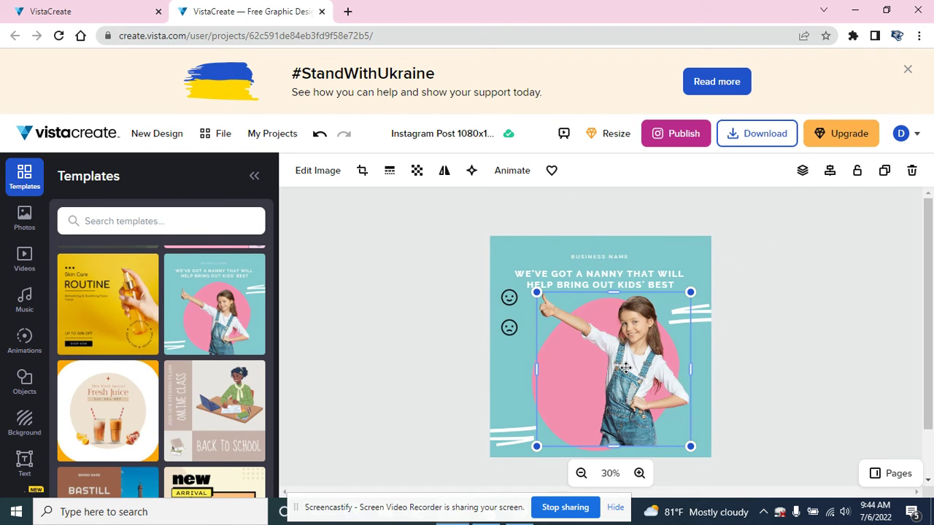
key("Delete")
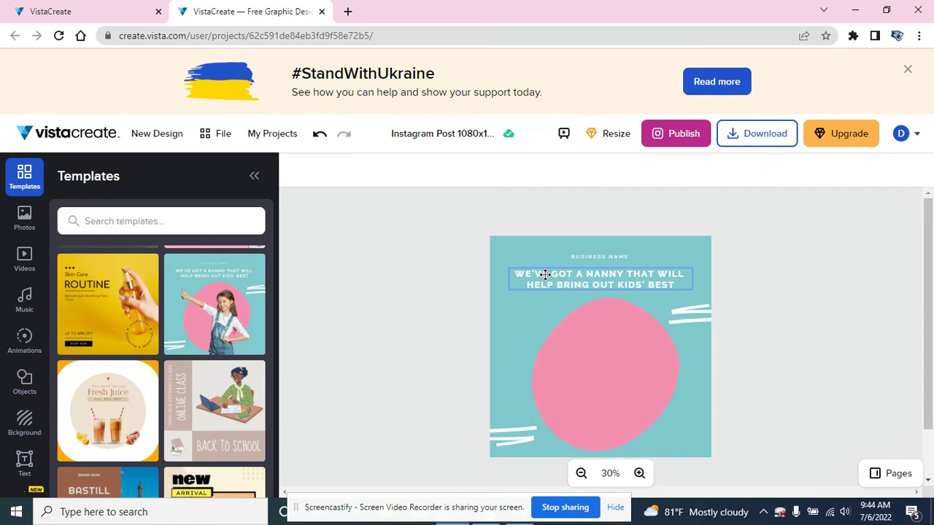
- Change the headline text to 'OCTOBER 10 @ 9 AM'
double_click(611, 285)
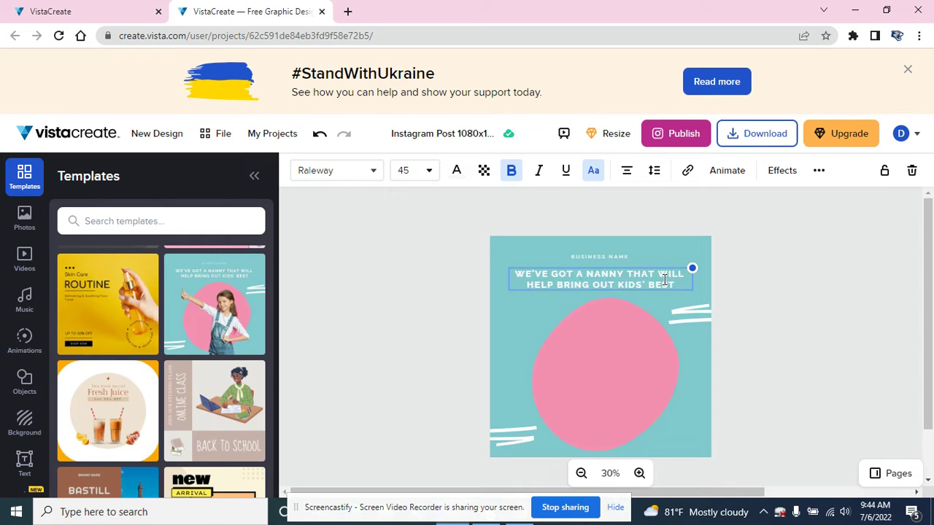
type("OCTOBER 10 @ 9 AM")
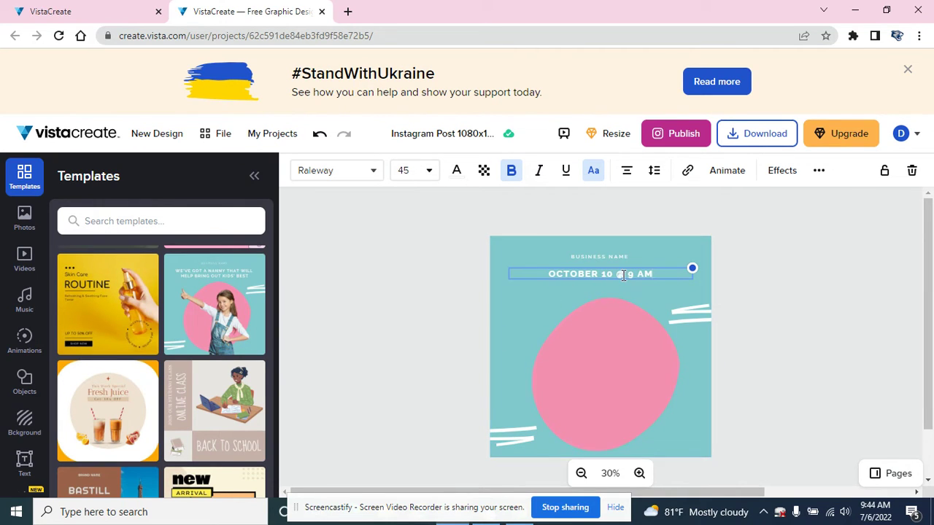
left_click(640, 473)
- Replace the 'BUSINESS NAME' line with 'WORK DAY'
left_click(639, 474)
left_click(639, 473)
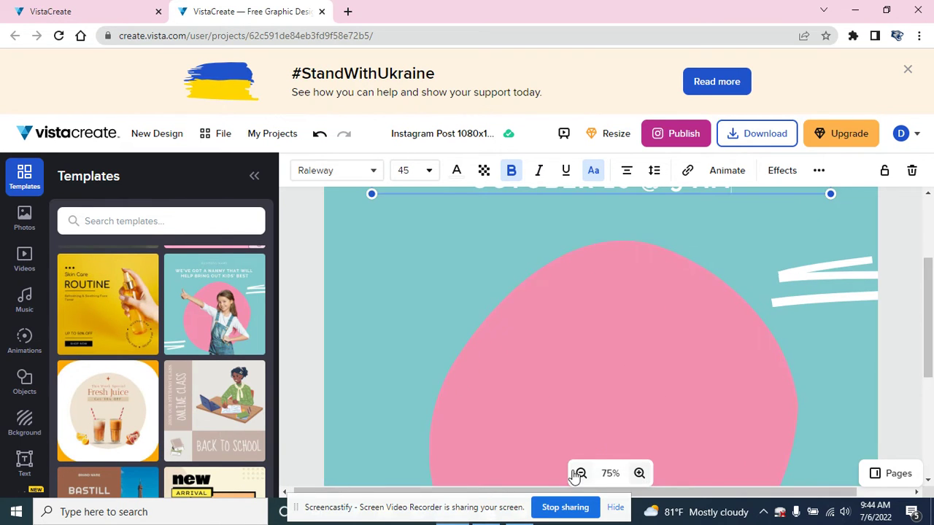
left_click(582, 474)
left_click(582, 473)
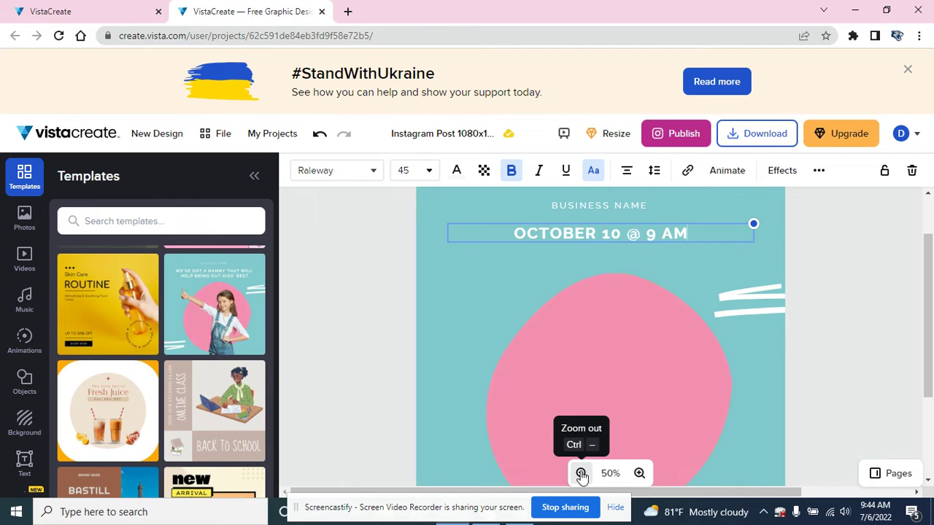
left_click(626, 206)
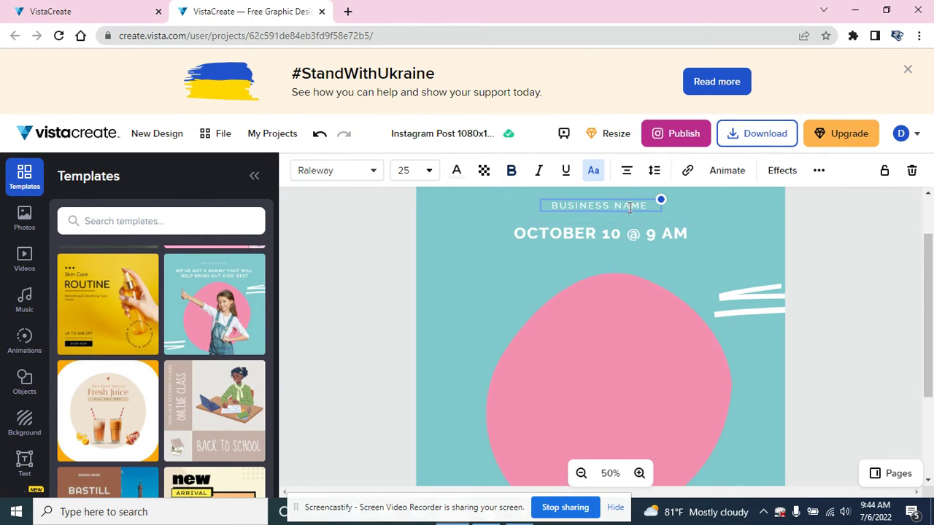
left_click_drag(648, 206, 553, 206)
type("WORK DAY")
- Set the WORK DAY text to font size 72
left_click_drag(627, 205, 564, 206)
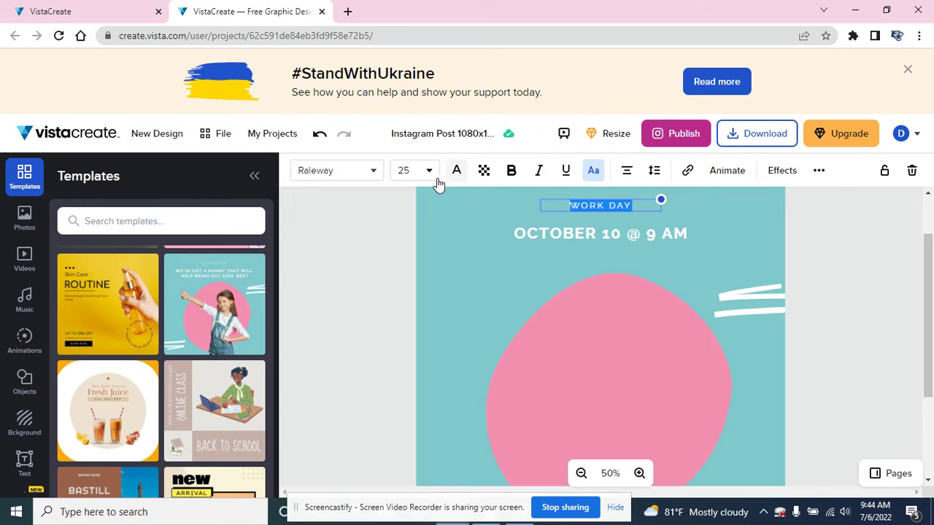
left_click(428, 174)
scroll(433, 355, "down", 2)
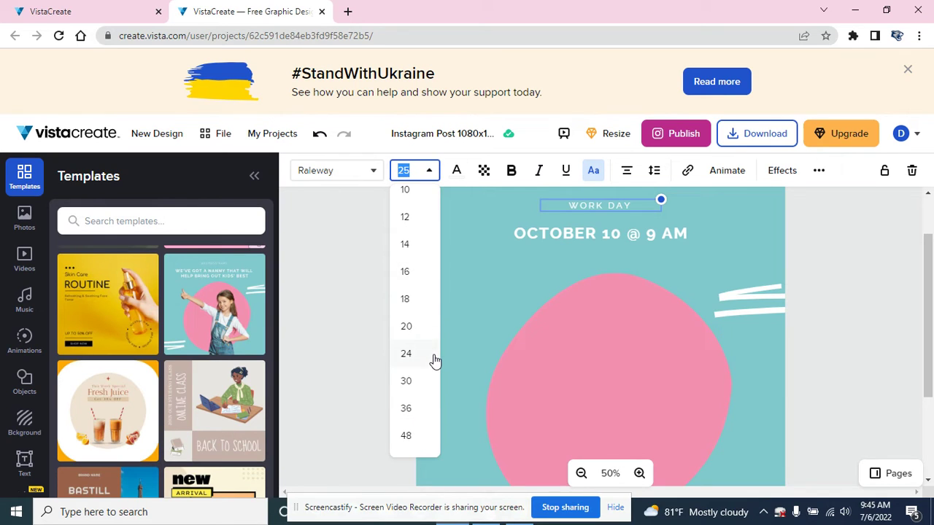
left_click(413, 384)
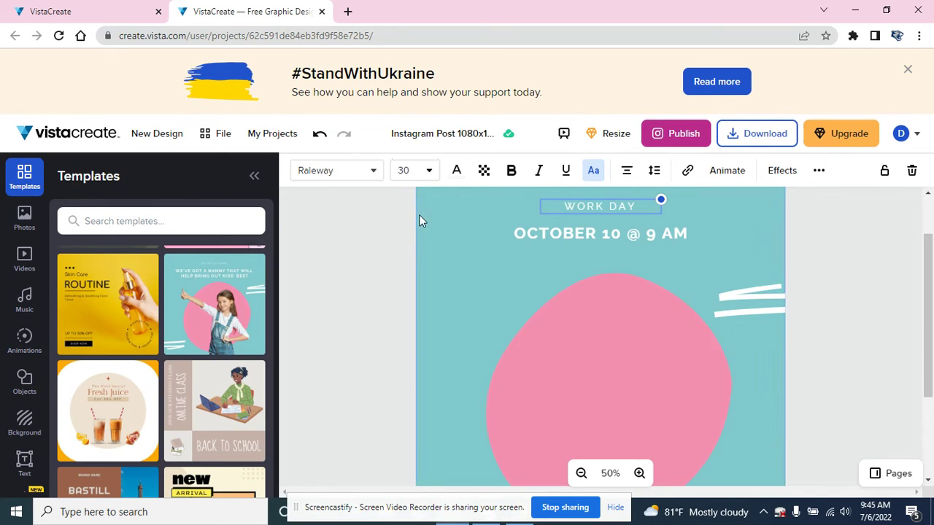
left_click(430, 173)
scroll(415, 364, "down", 5)
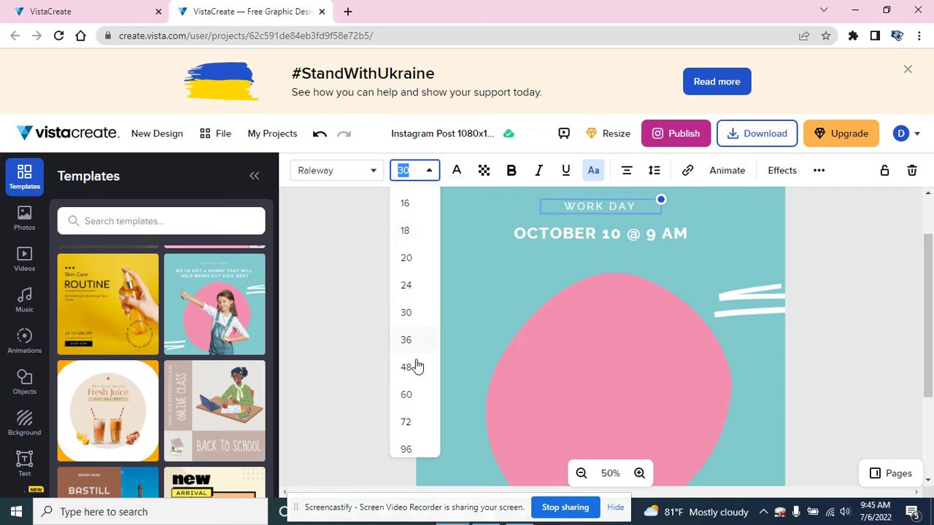
left_click(413, 303)
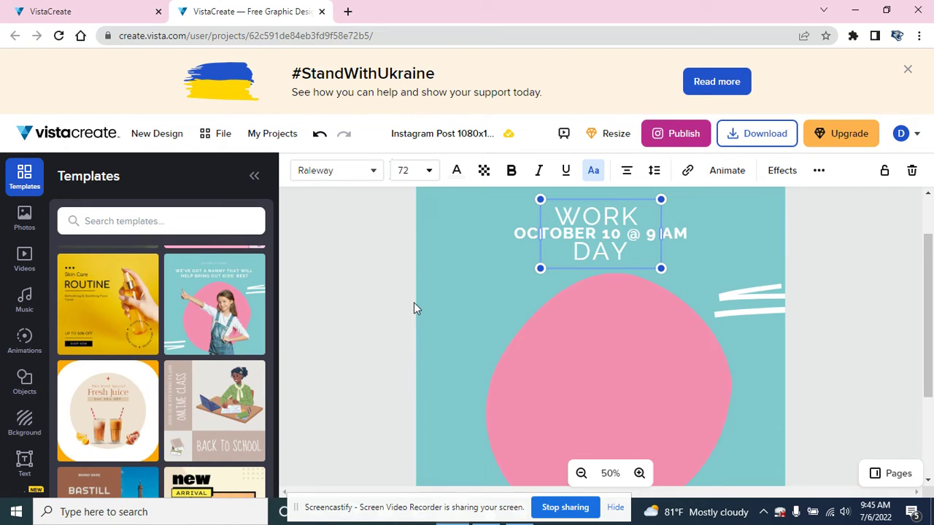
- Widen the WORK DAY text box on both sides so the heading fits on one line
left_click_drag(540, 233, 486, 234)
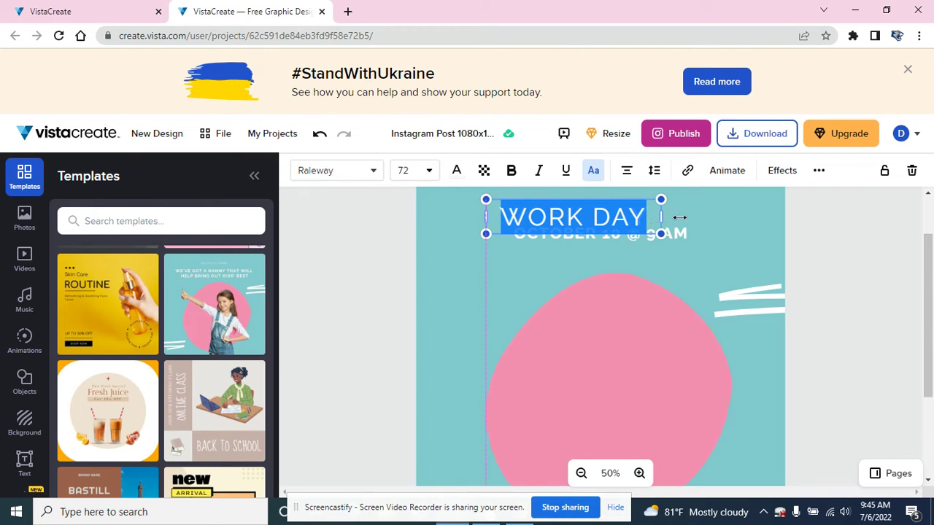
left_click_drag(680, 217, 720, 217)
left_click(837, 249)
scroll(713, 292, "up", 2)
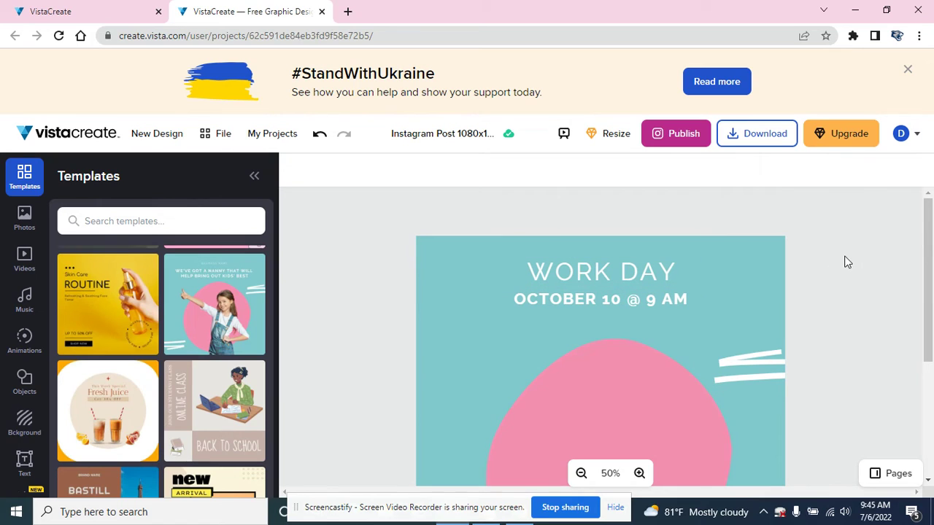
- Set the WORK DAY heading in the Rammetto One font
left_click(577, 275)
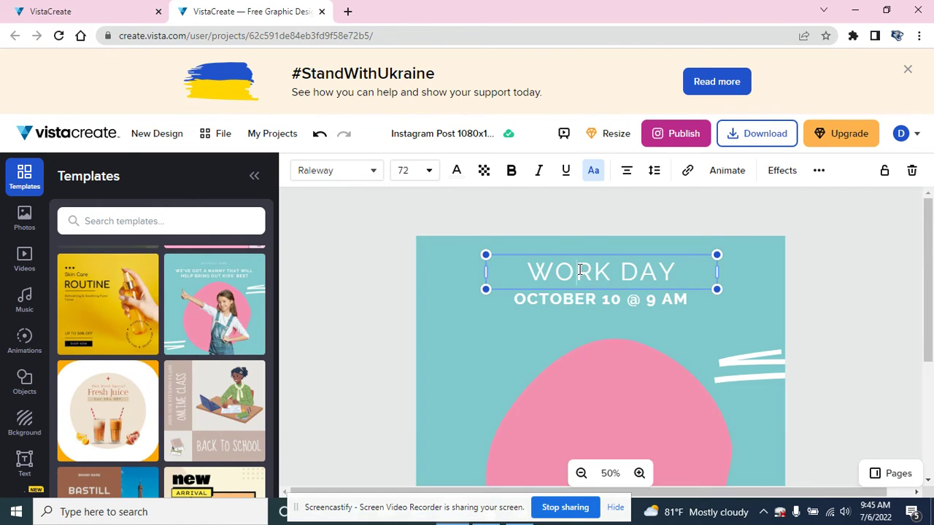
double_click(580, 270)
triple_click(654, 270)
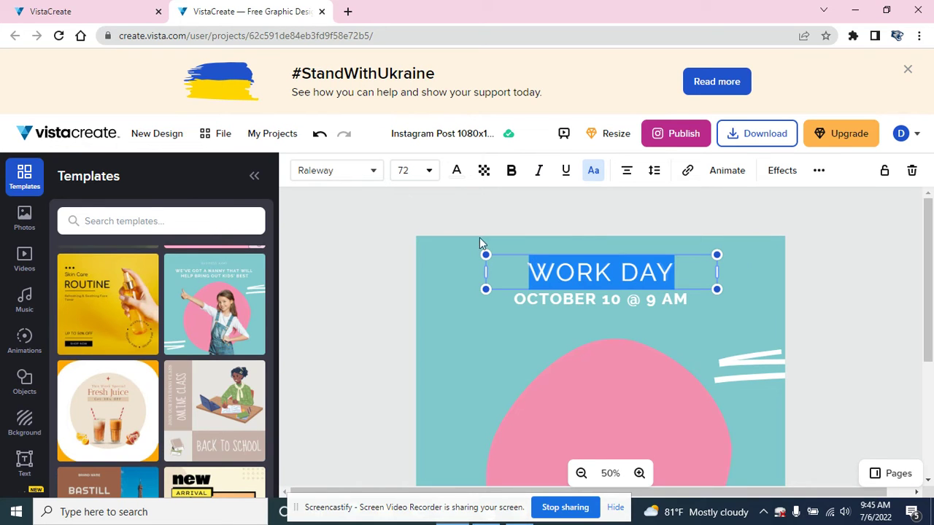
left_click(345, 172)
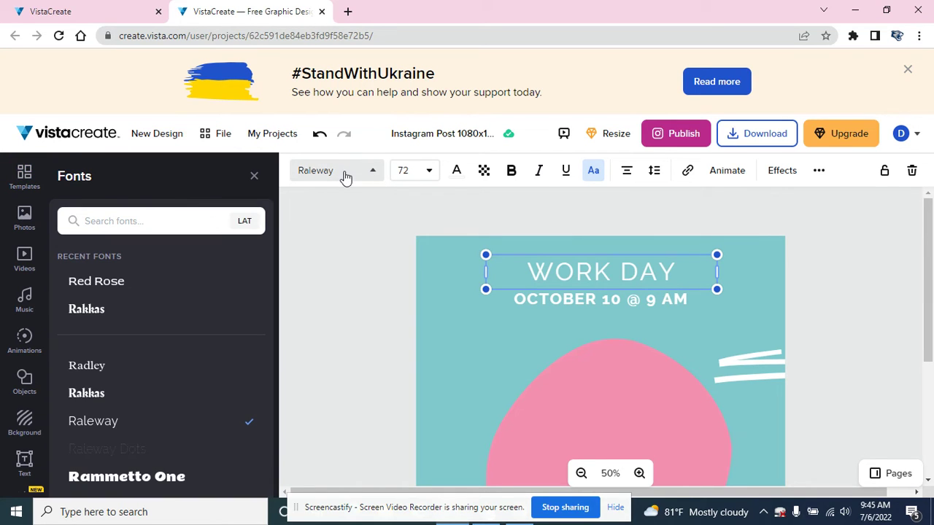
left_click(115, 476)
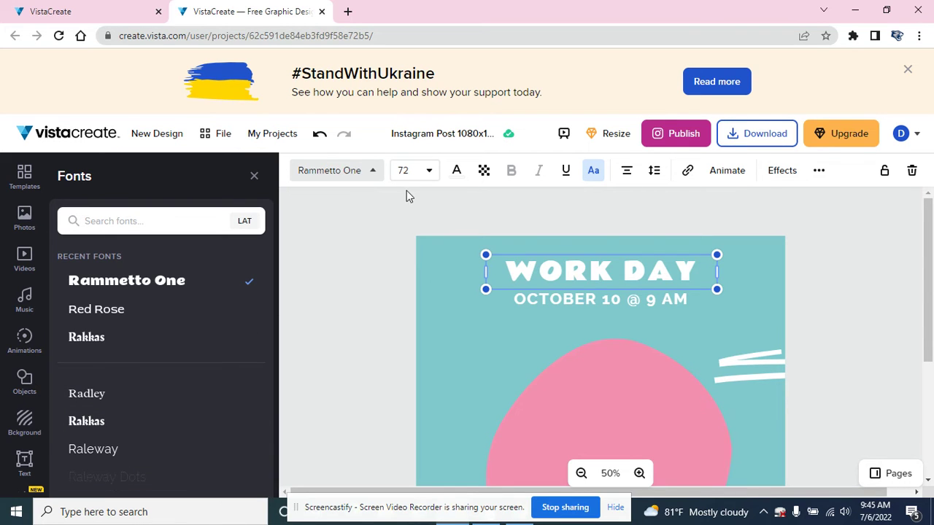
- Colour the WORK DAY heading pink #F48FB1 by sampling the blob with the eyedropper
left_click(458, 172)
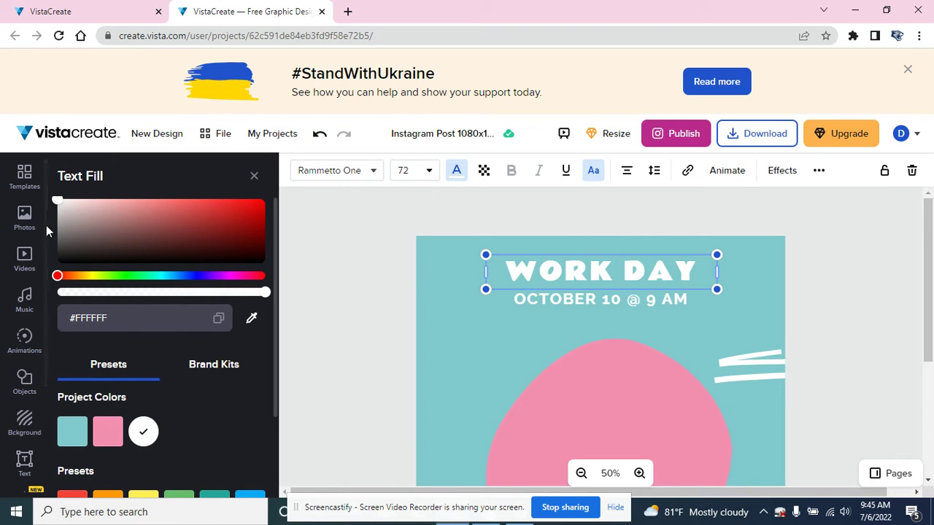
left_click(194, 276)
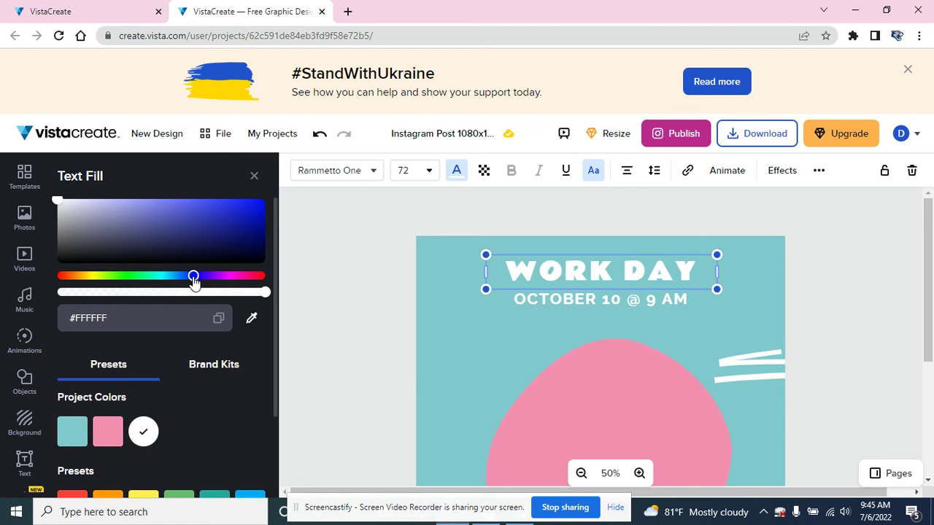
left_click(213, 206)
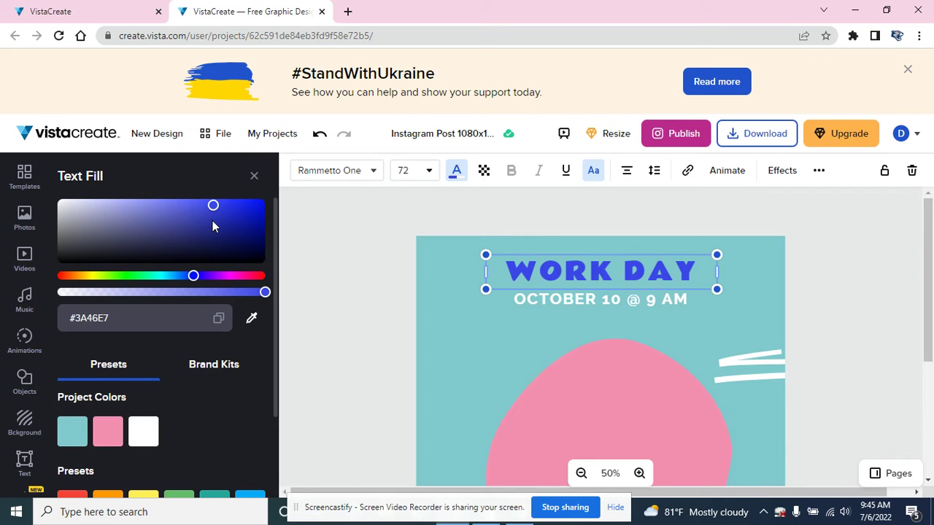
scroll(173, 346, "down", 2)
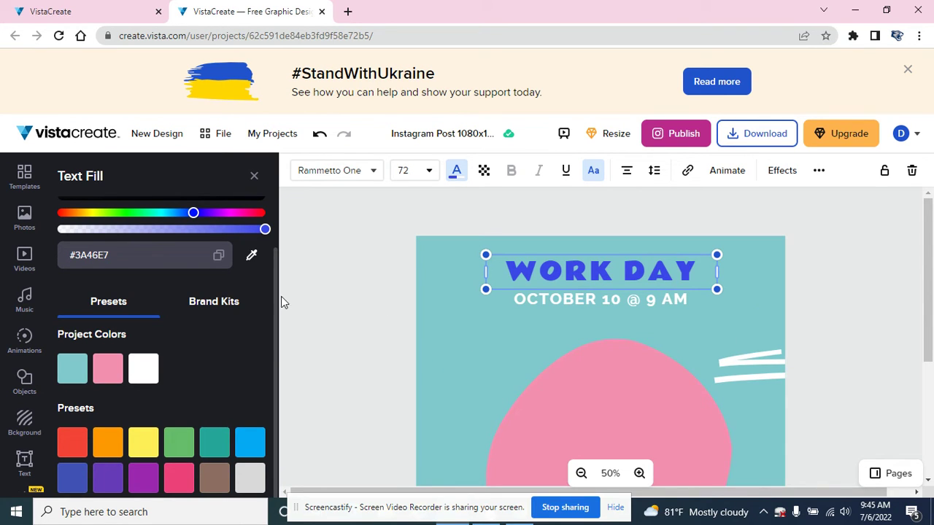
left_click(252, 256)
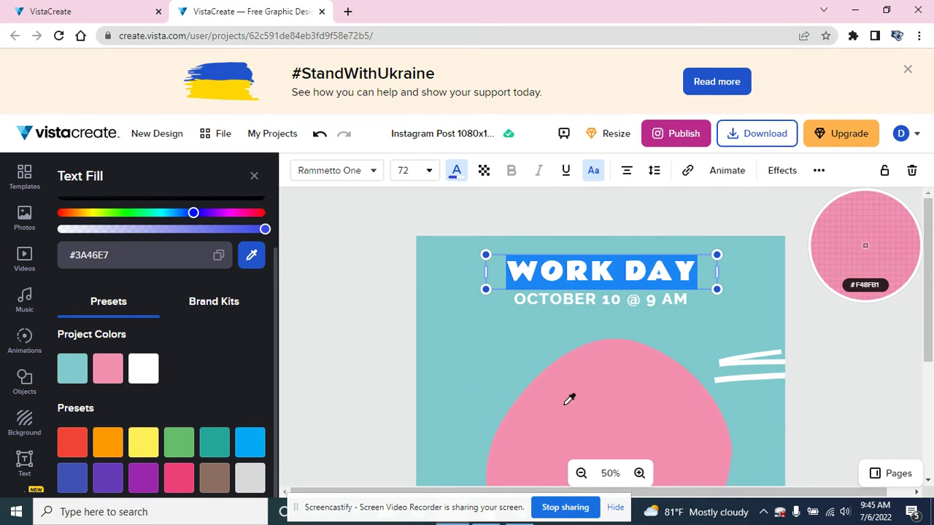
left_click(617, 394)
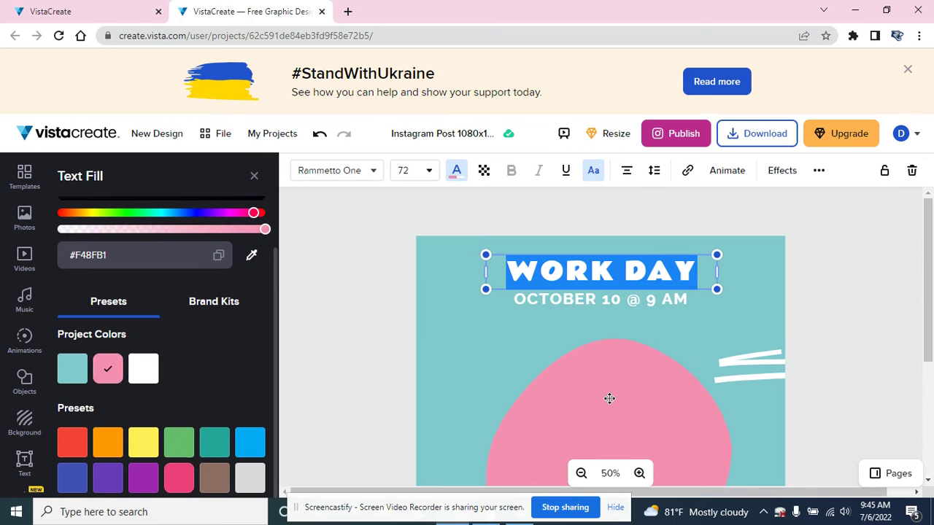
left_click(392, 312)
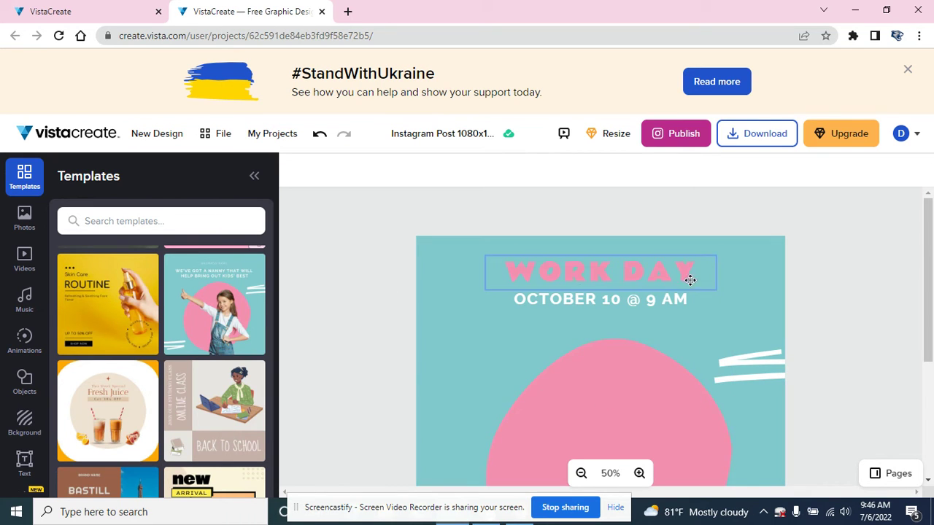
- Change the background from #81C9CC to the deeper teal preset #26A69A
double_click(639, 273)
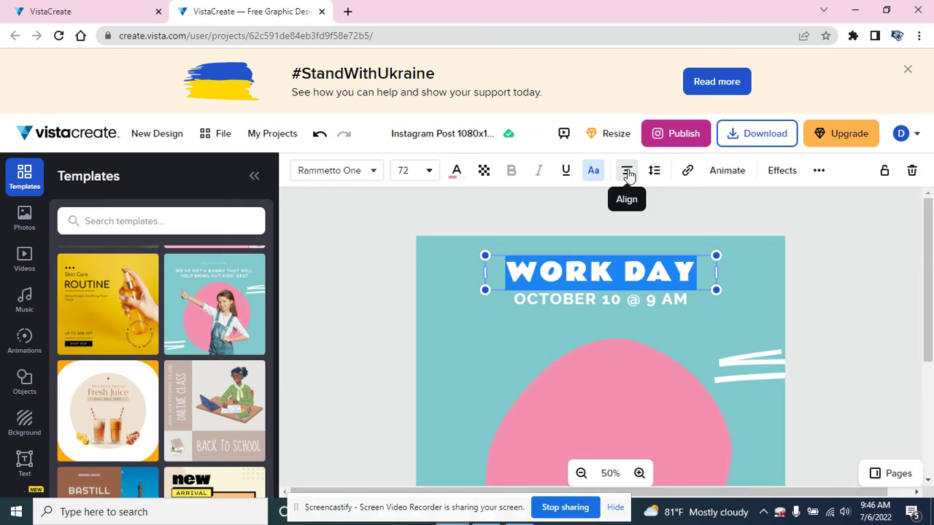
left_click(837, 407)
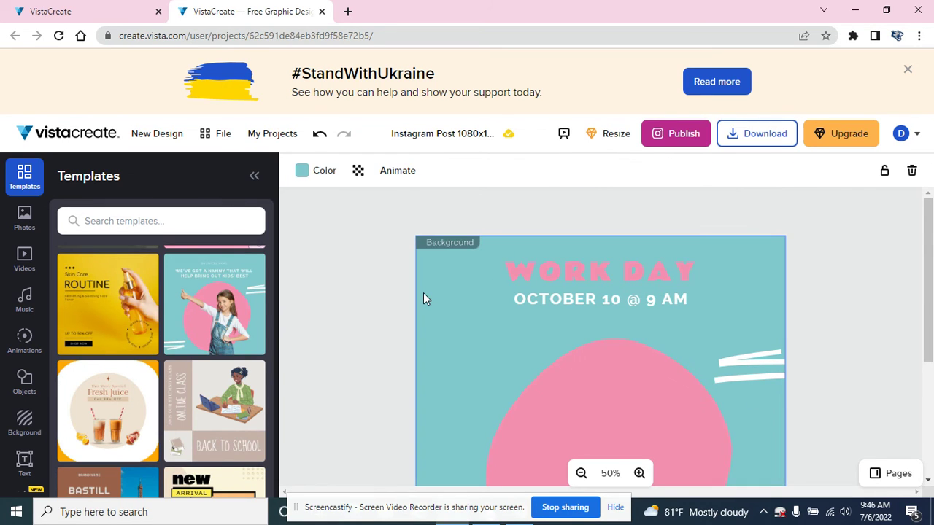
left_click(305, 178)
scroll(203, 440, "down", 3)
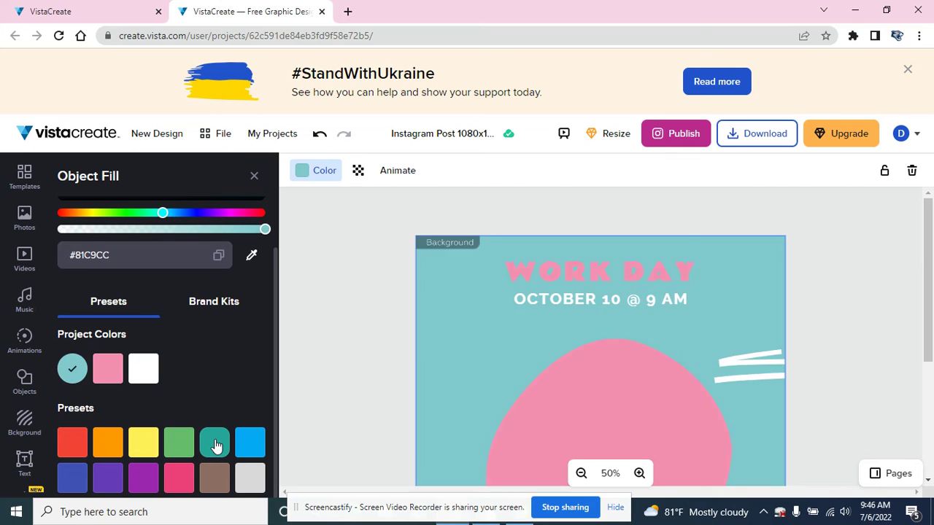
left_click(214, 443)
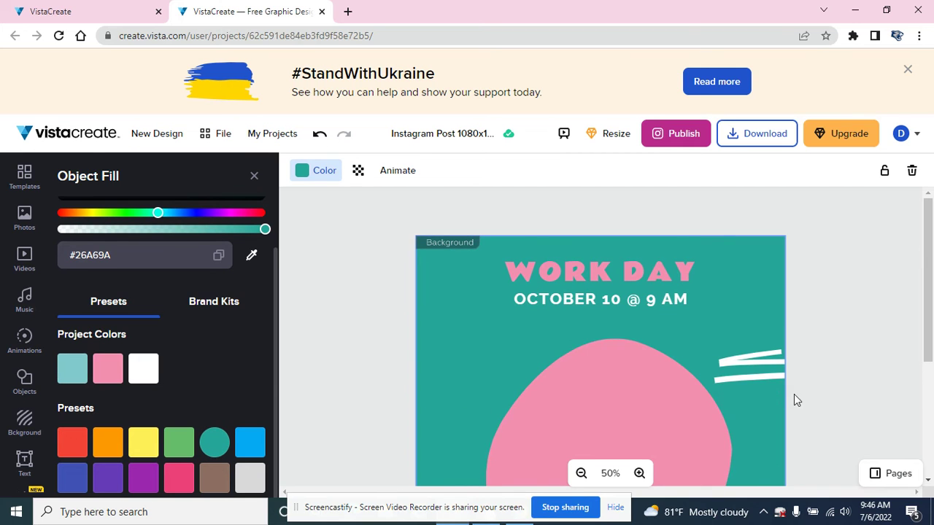
left_click(794, 373)
scroll(773, 307, "down", 2)
left_click(761, 225)
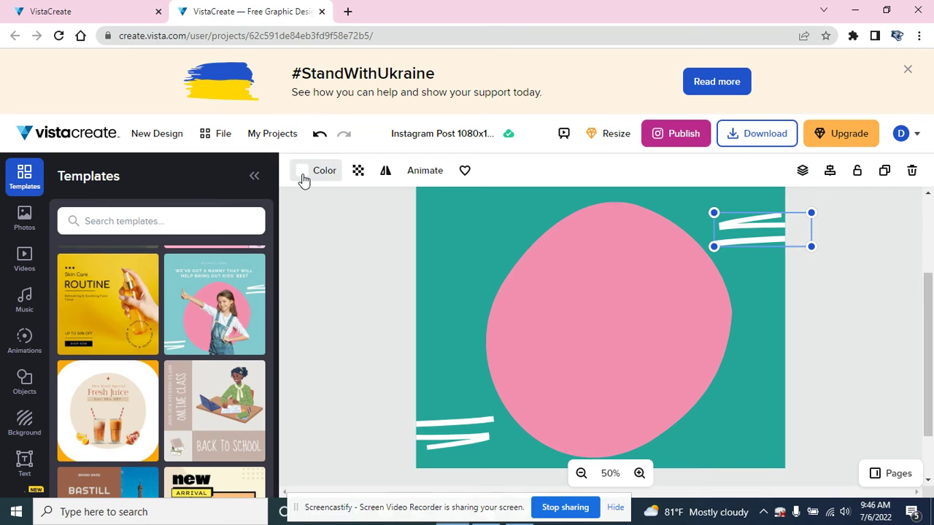
- Enlarge the pink blob and tilt it slightly clockwise
left_click(620, 384)
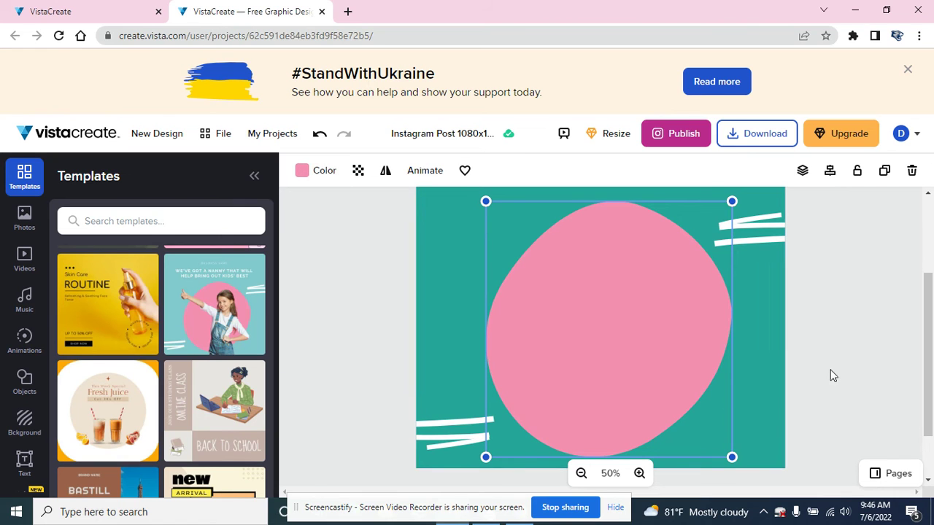
left_click_drag(733, 457, 752, 436)
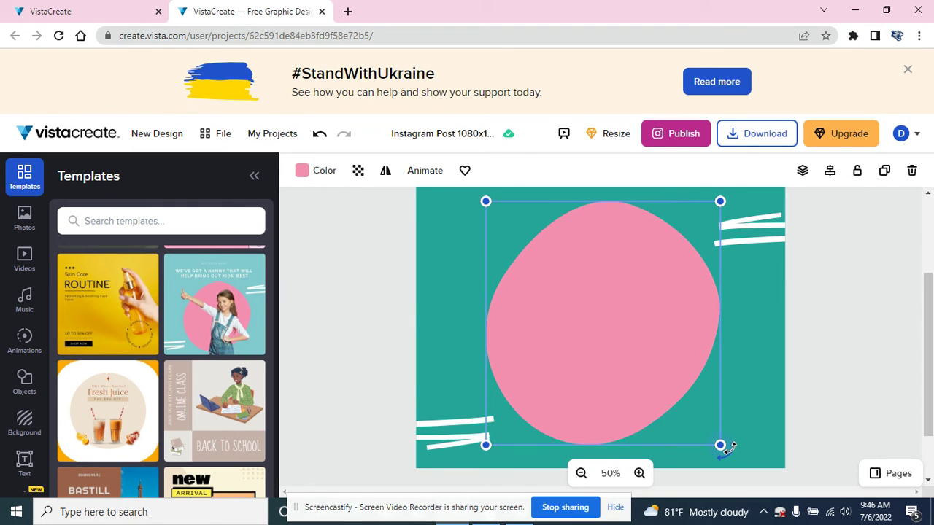
left_click_drag(723, 445, 744, 431)
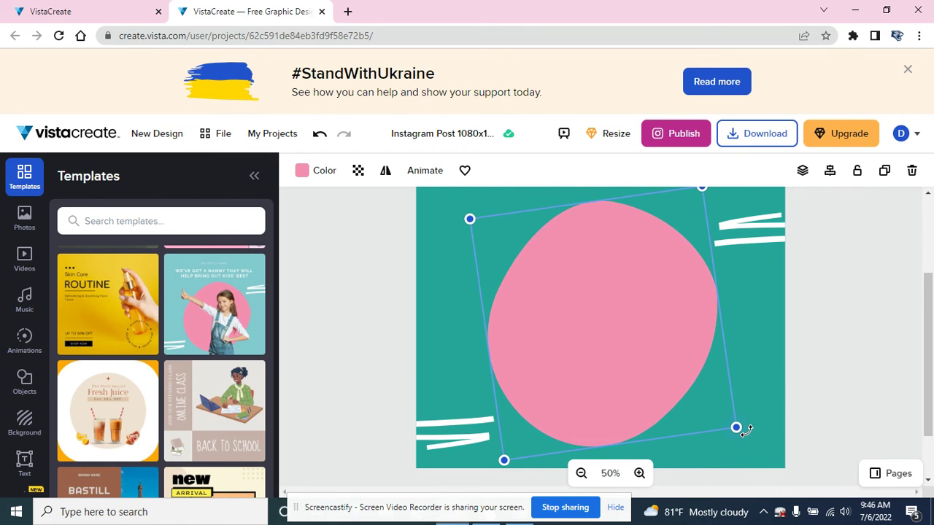
- Nudge the bottom-left white stroke lines slightly higher
left_click(467, 438)
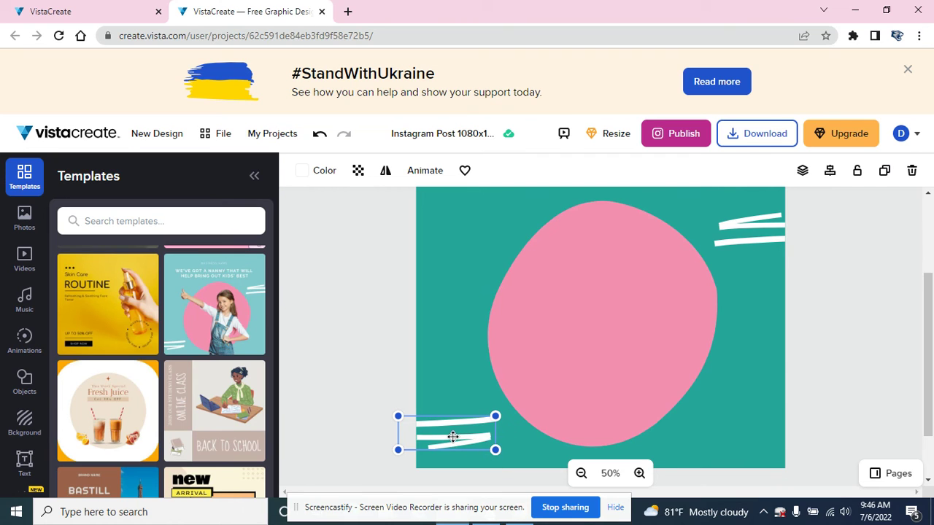
mouse_move(453, 438)
left_mouse_down()
mouse_move(453, 377)
mouse_move(453, 424)
mouse_move(508, 450)
left_mouse_up()
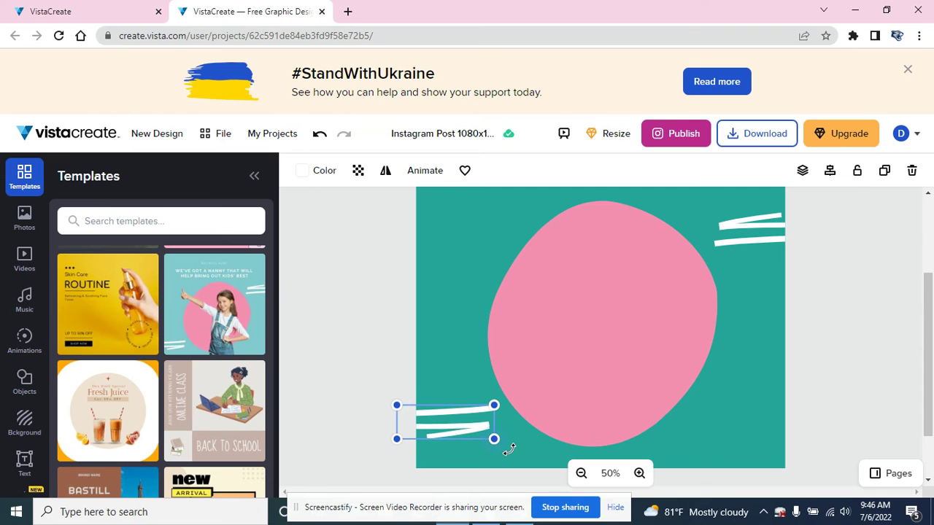
left_click(854, 370)
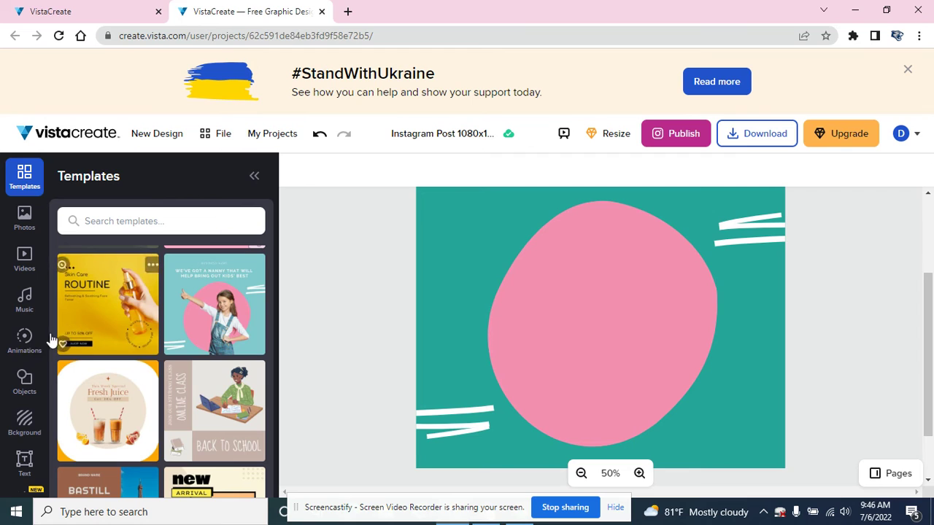
- Search Objects for 'rake' and place the green rake illustration in the middle of the pink blob
left_click(25, 377)
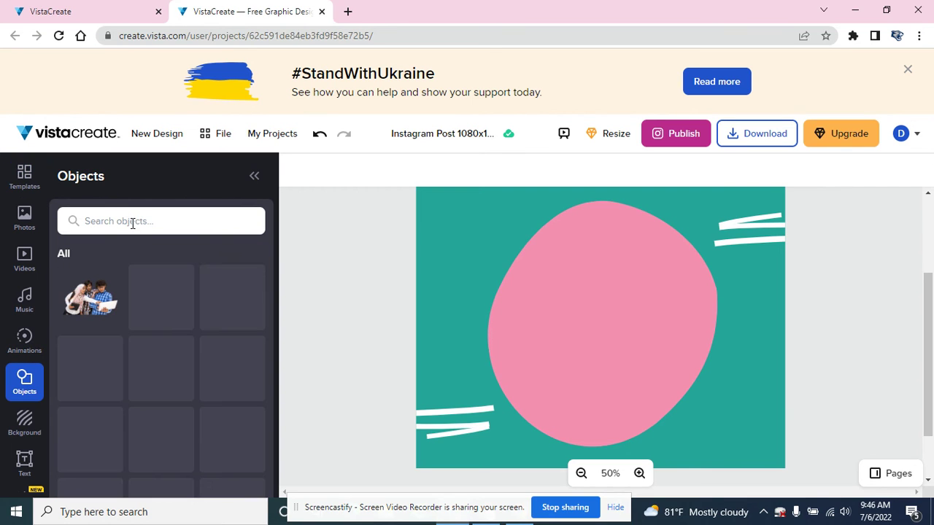
left_click(146, 220)
type("rake")
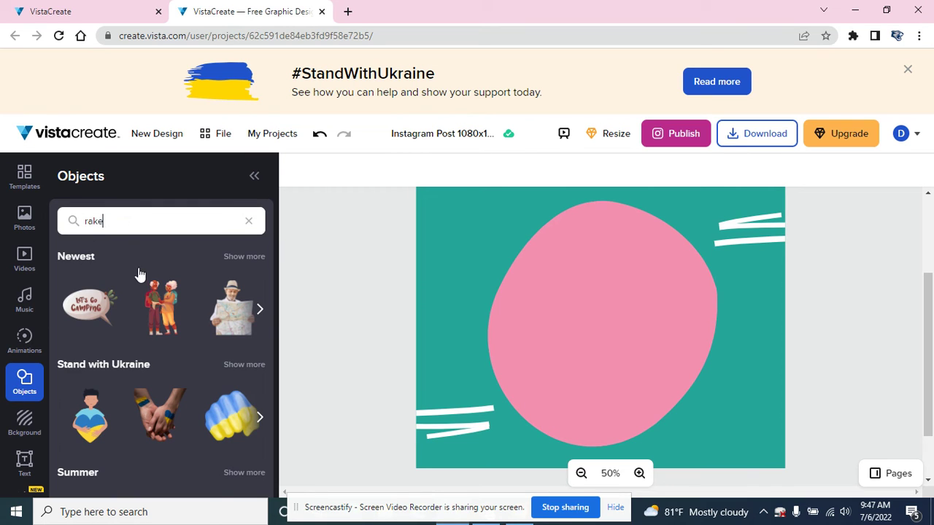
scroll(209, 311, "down", 2)
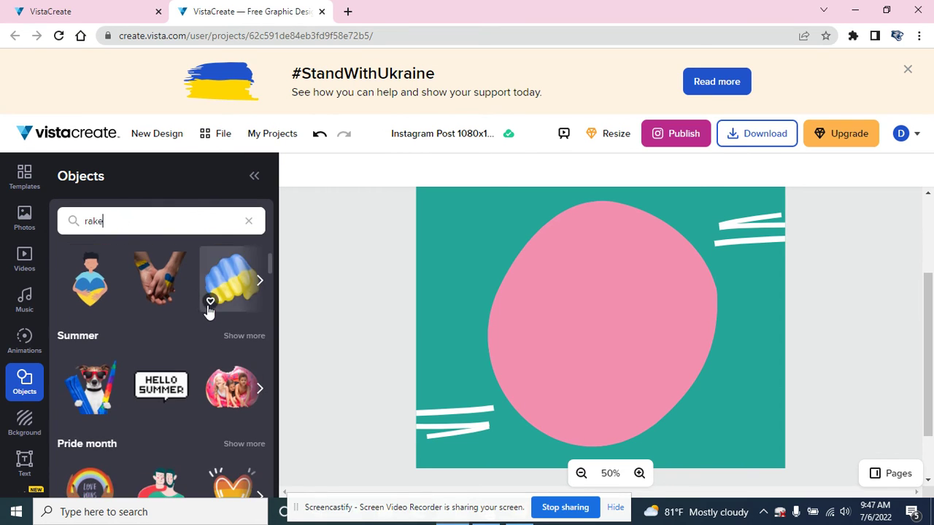
scroll(209, 310, "down", 6)
scroll(209, 312, "down", 6)
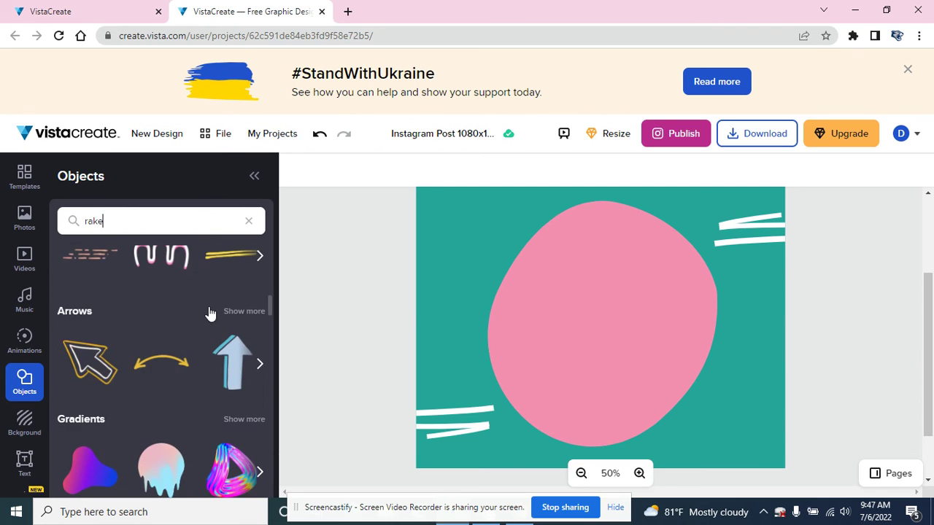
scroll(210, 313, "down", 2)
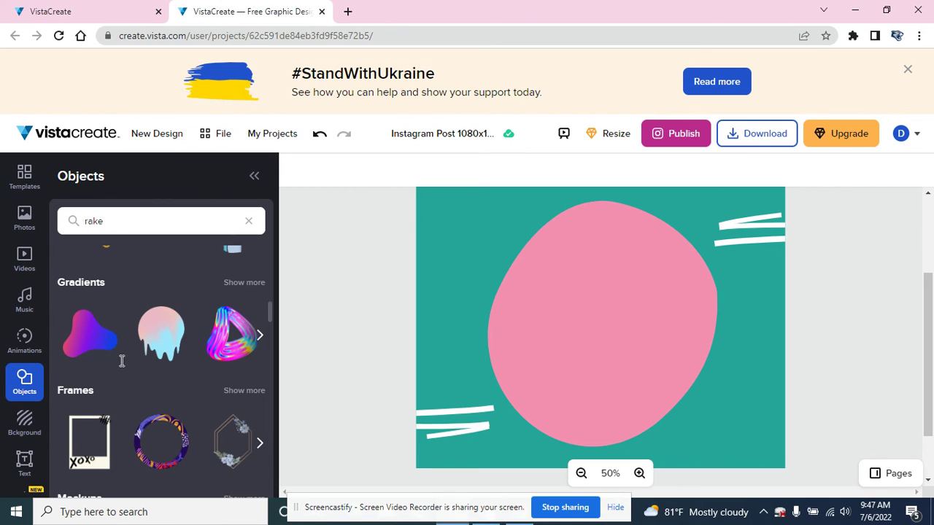
key("Return")
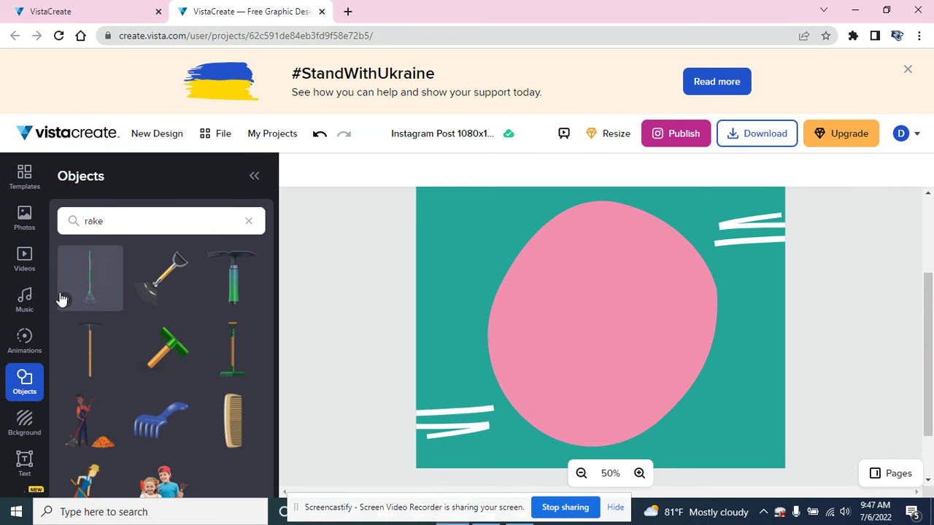
left_click(91, 287)
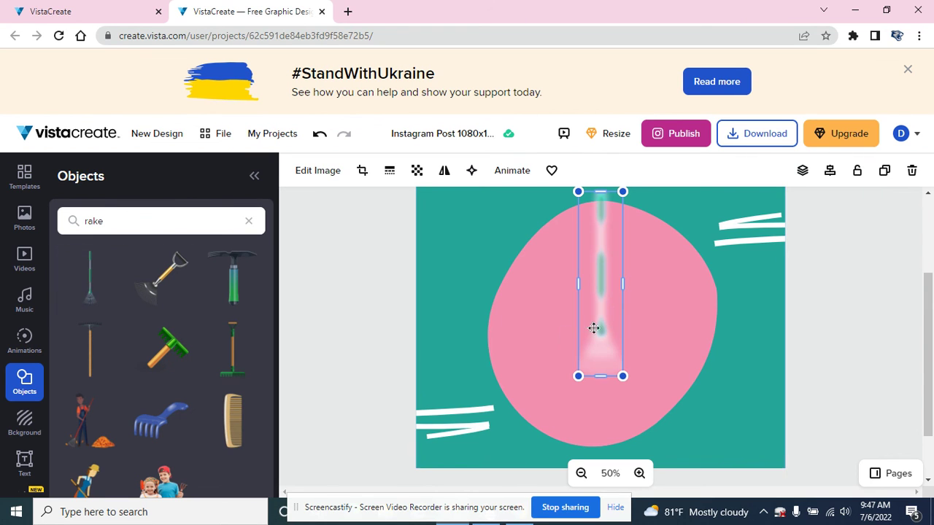
- Lower and lengthen the green rake, then add a blue hand rake overlapping it on the left
left_click_drag(603, 307, 594, 346)
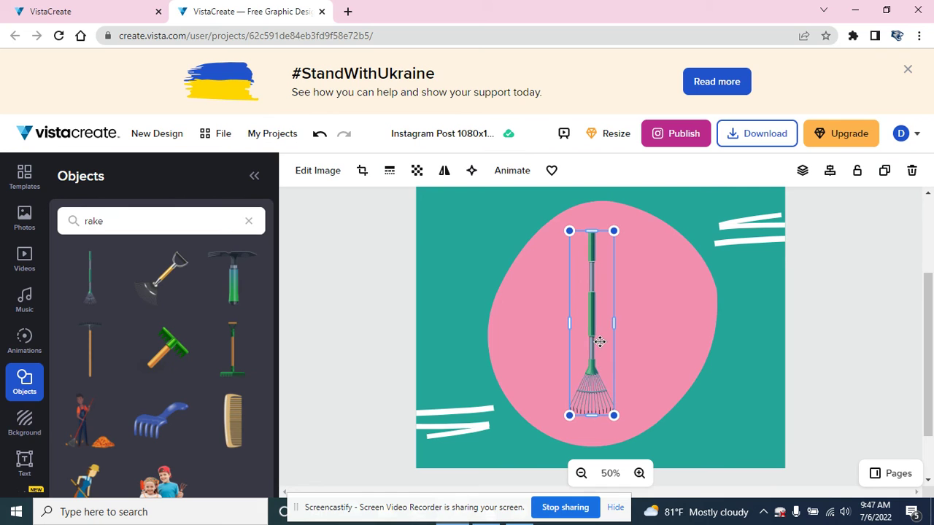
left_click_drag(591, 415, 591, 450)
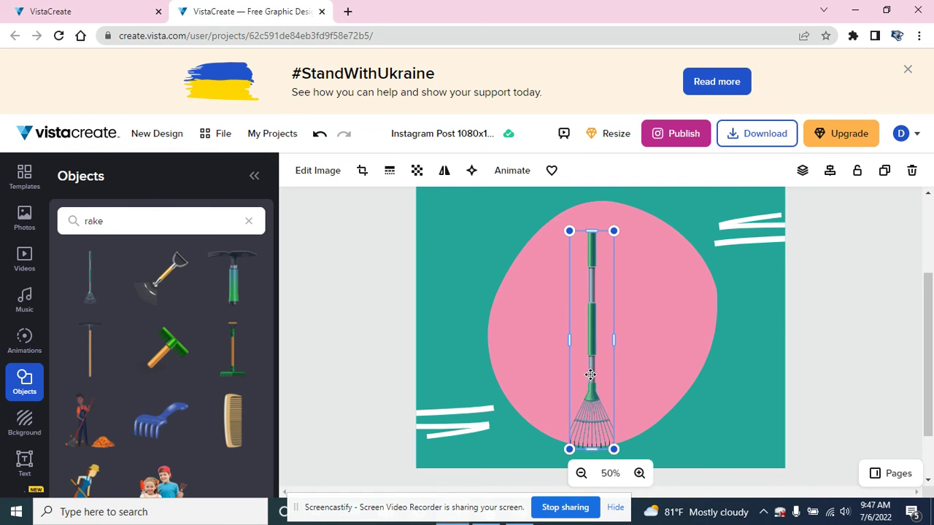
left_click(170, 421)
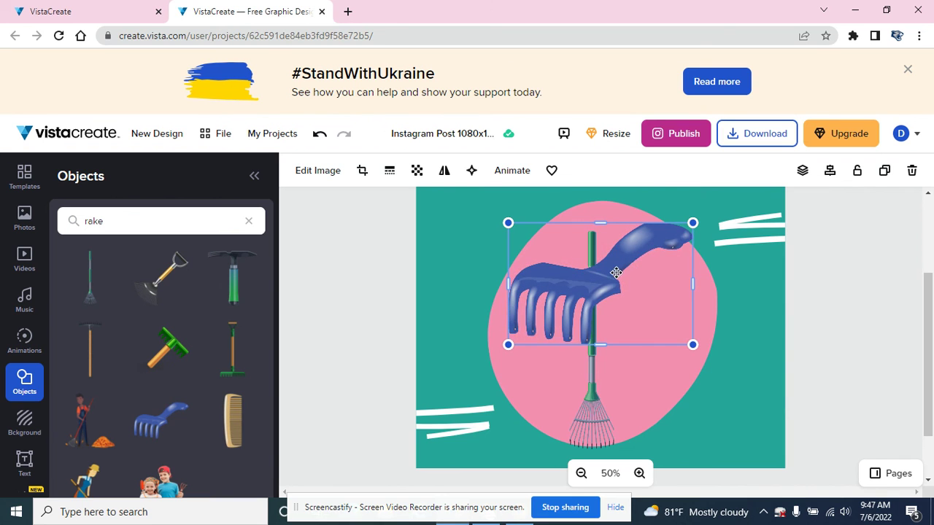
left_click_drag(618, 272, 592, 318)
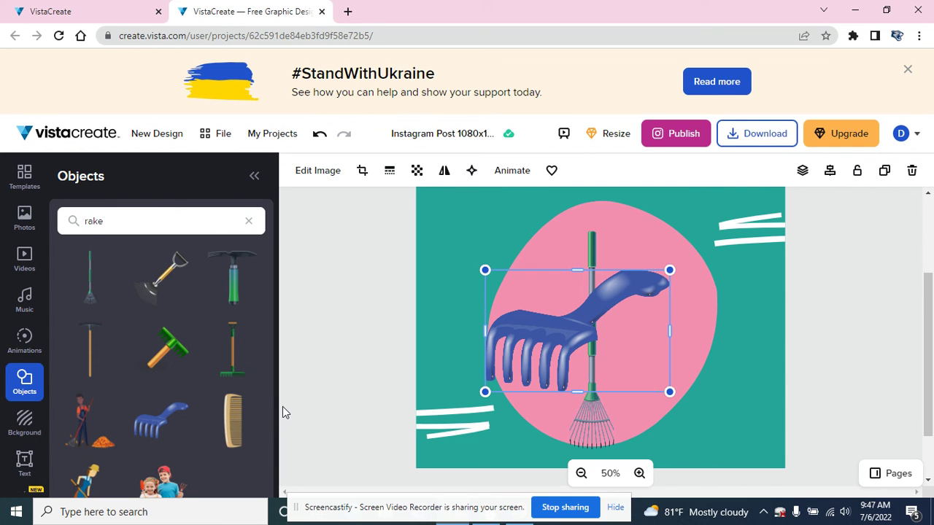
left_click_drag(116, 221, 54, 224)
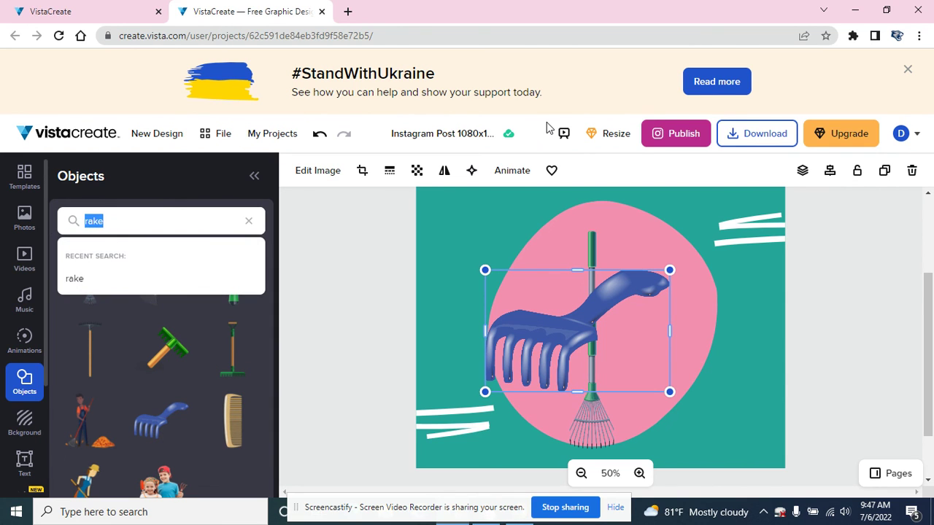
- Search Objects for 'vacuum' and place the yellow-blue vacuum at the blob's lower right, then deselect it
key("BackSpace")
type("vacuum")
key("Return")
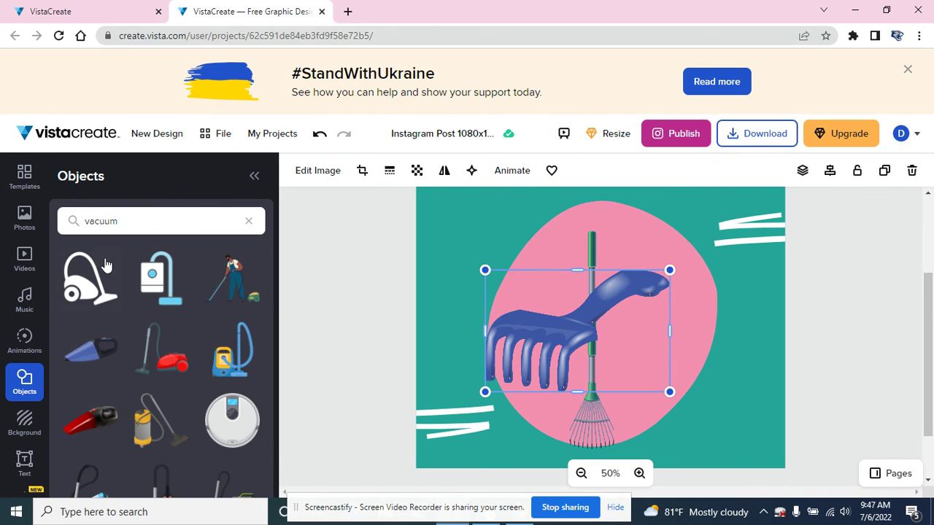
left_click(232, 351)
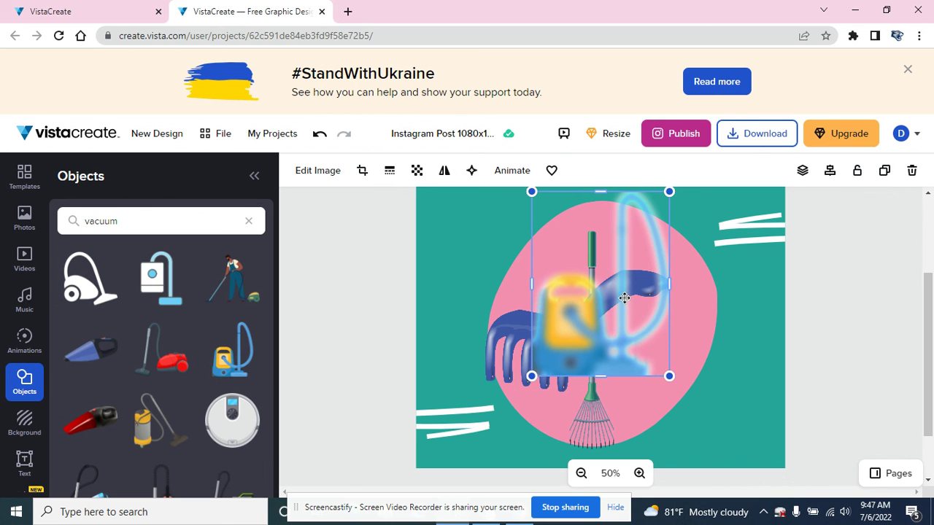
left_click_drag(621, 300, 682, 345)
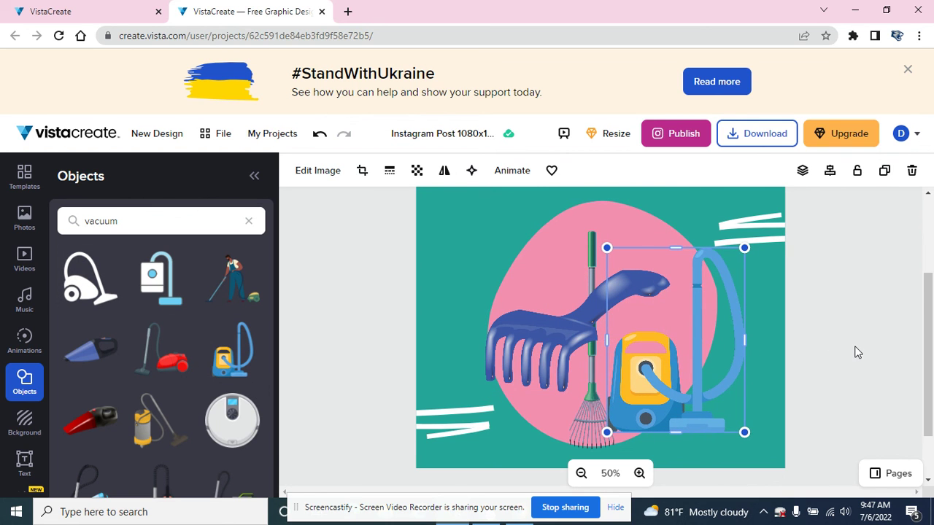
scroll(857, 353, "down", 1)
scroll(857, 352, "up", 3)
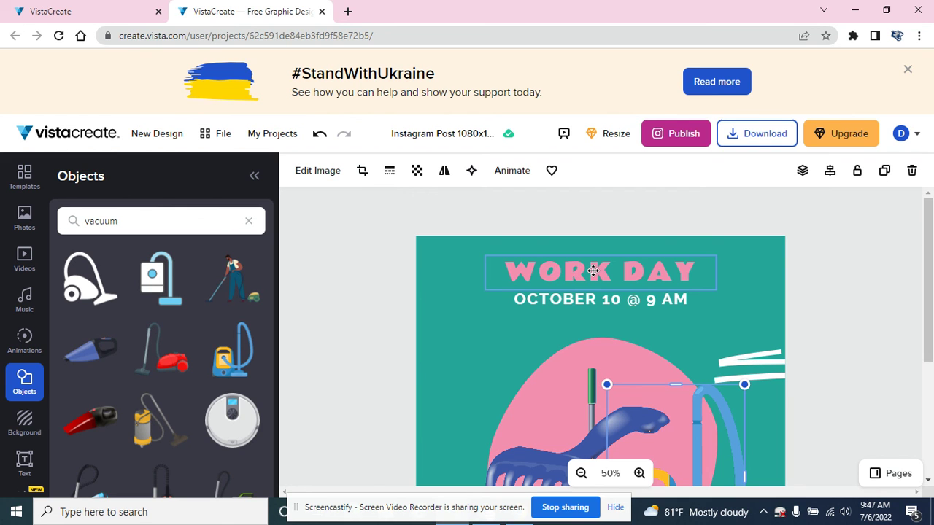
left_click(412, 327)
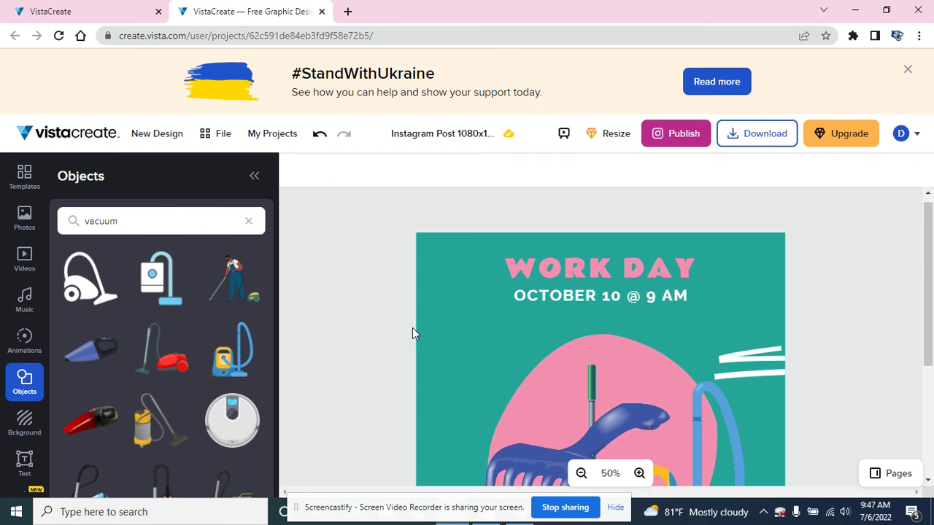
scroll(412, 328, "down", 2)
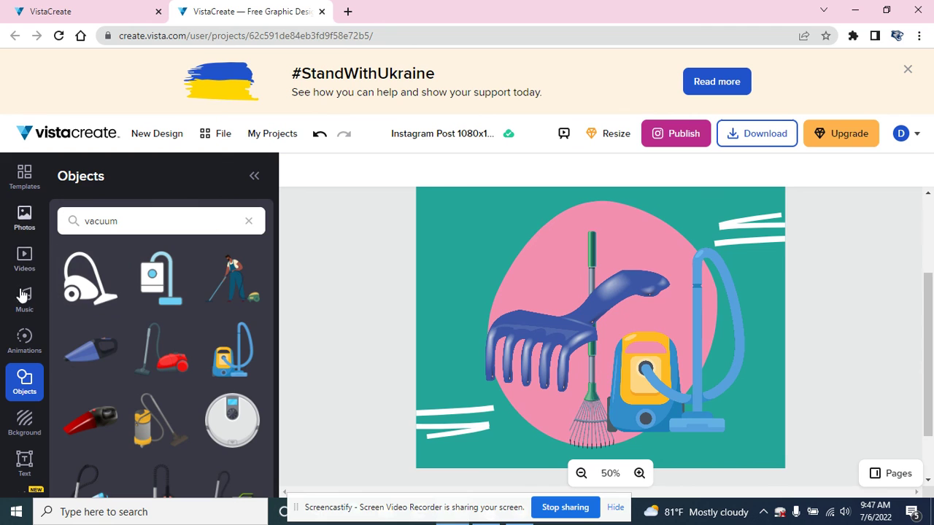